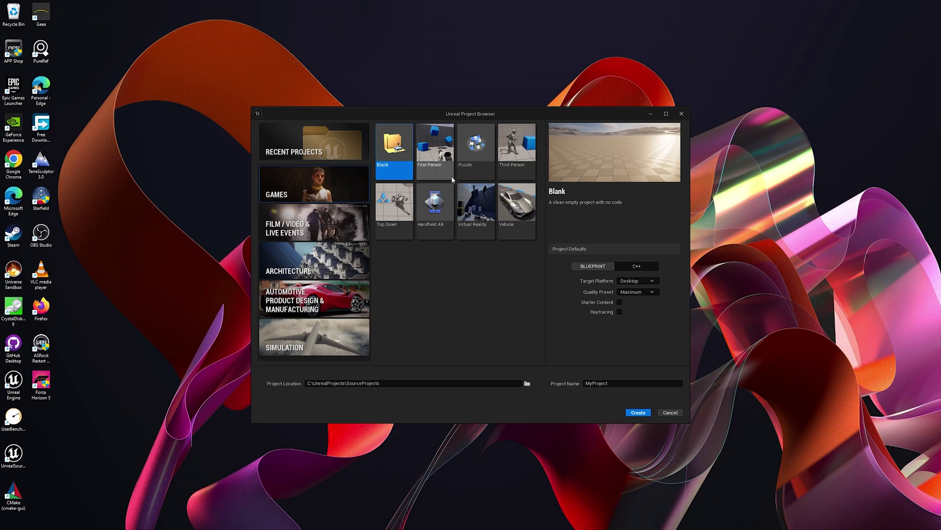
Step: Rename the blank project from MyProject to PCG1 and create it
double_click(607, 383)
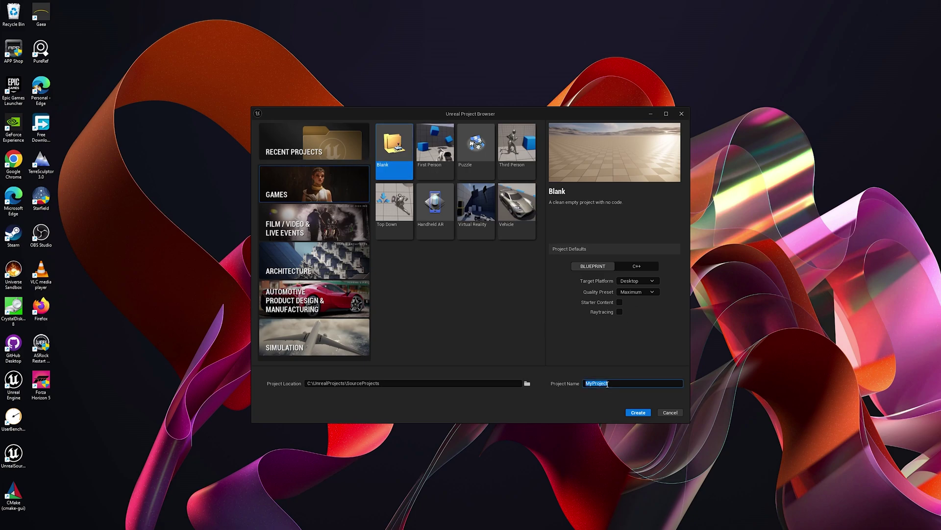
text(PCG)
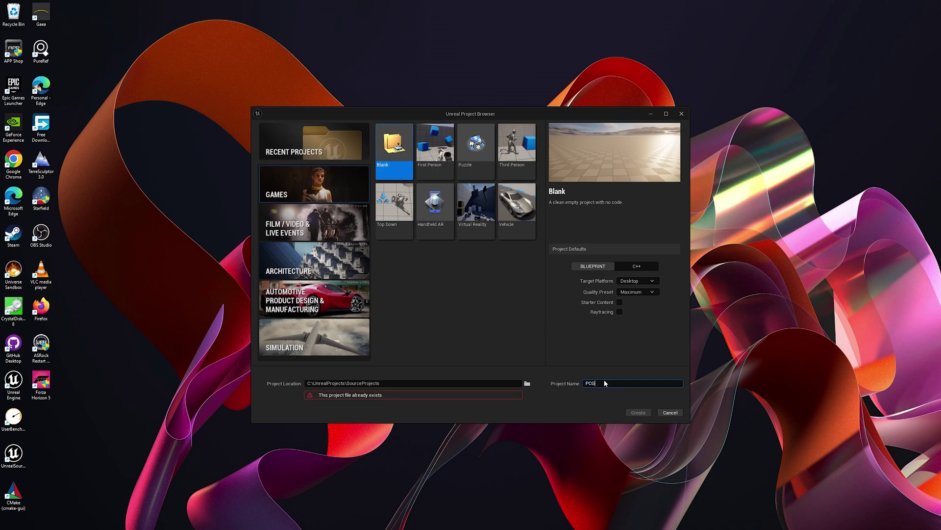
text(1)
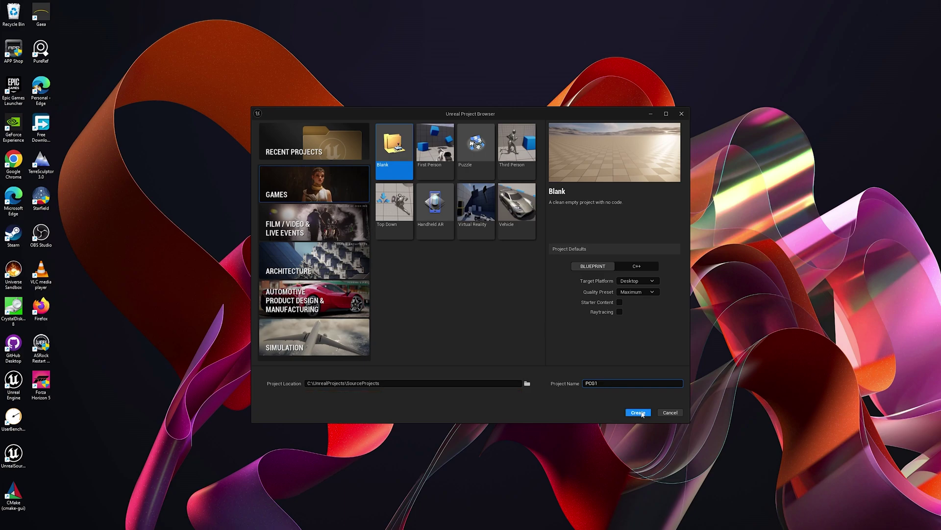
click(638, 413)
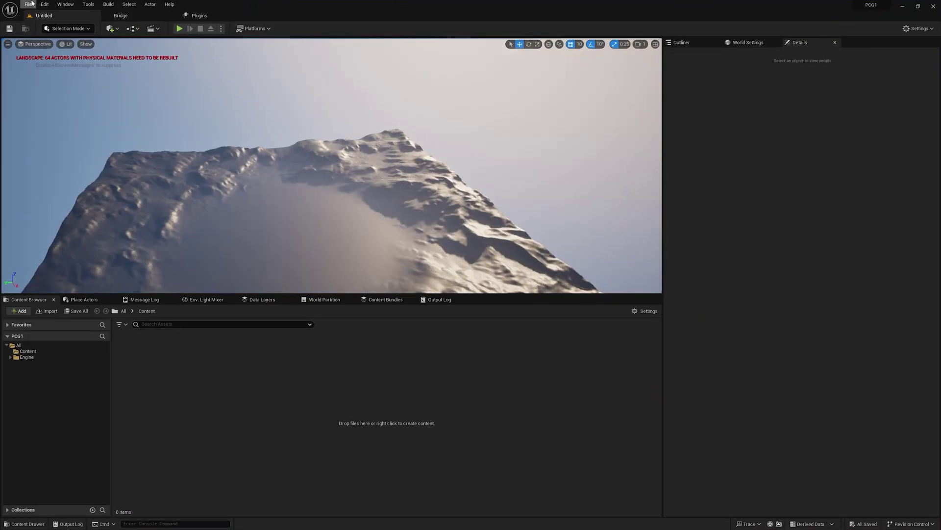
Step: Enable the Procedural Content Generation Framework plugin in Plugins and restart the editor
click(29, 4)
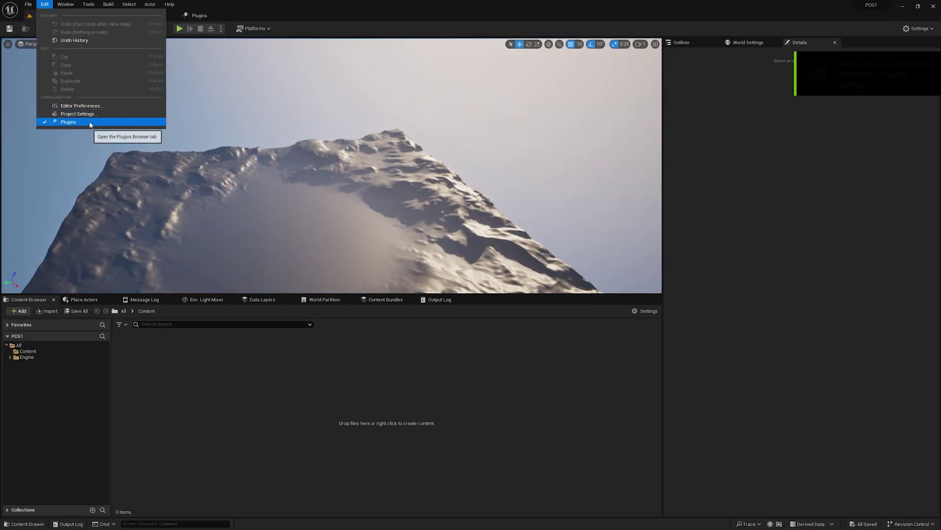
click(66, 121)
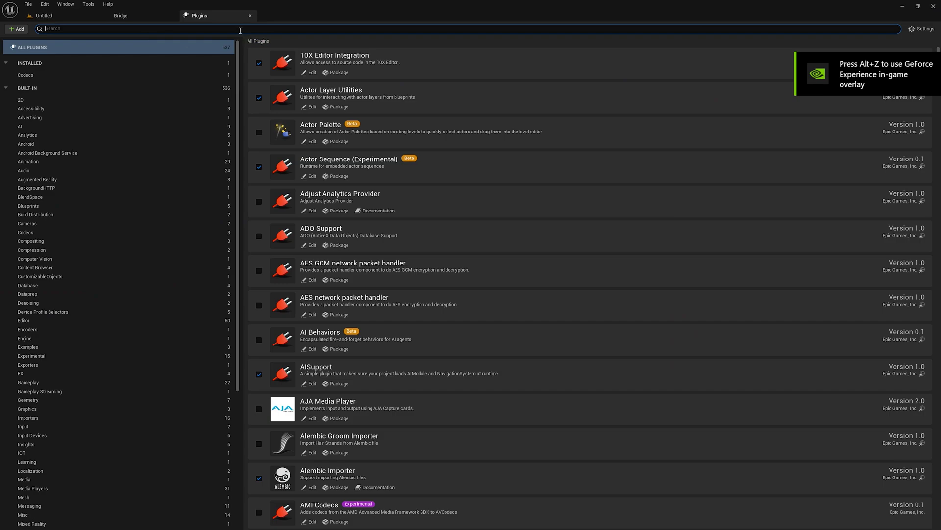
text(PCG)
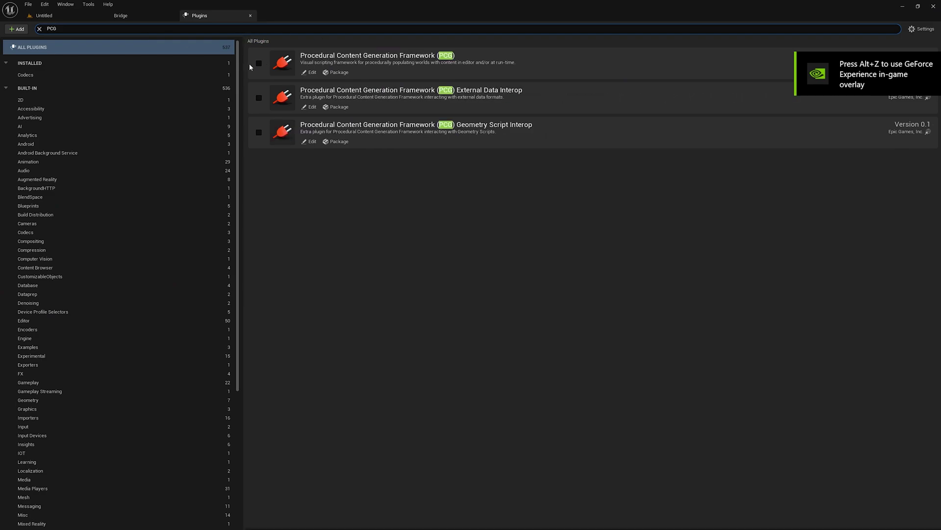
click(258, 64)
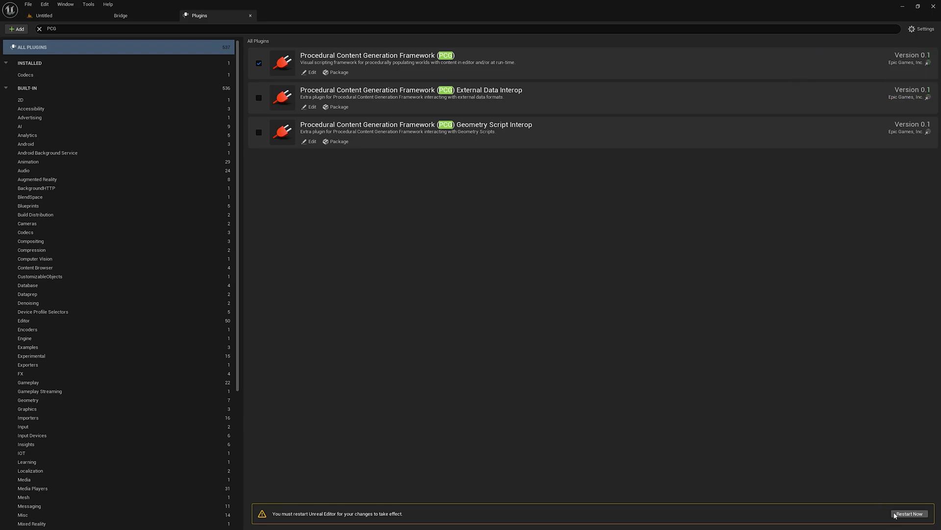
click(910, 513)
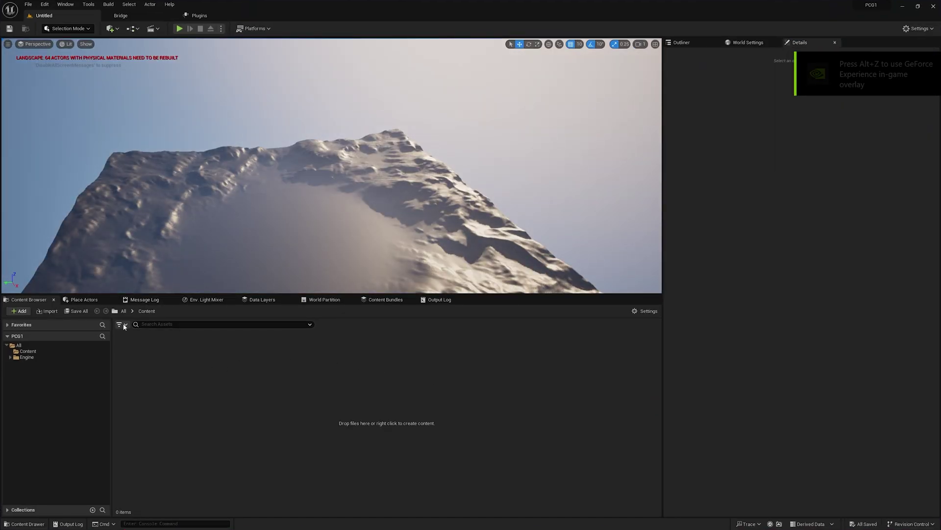
Step: Create a material named M_PCG in Content and dock its editor
click(42, 352)
right_click(224, 408)
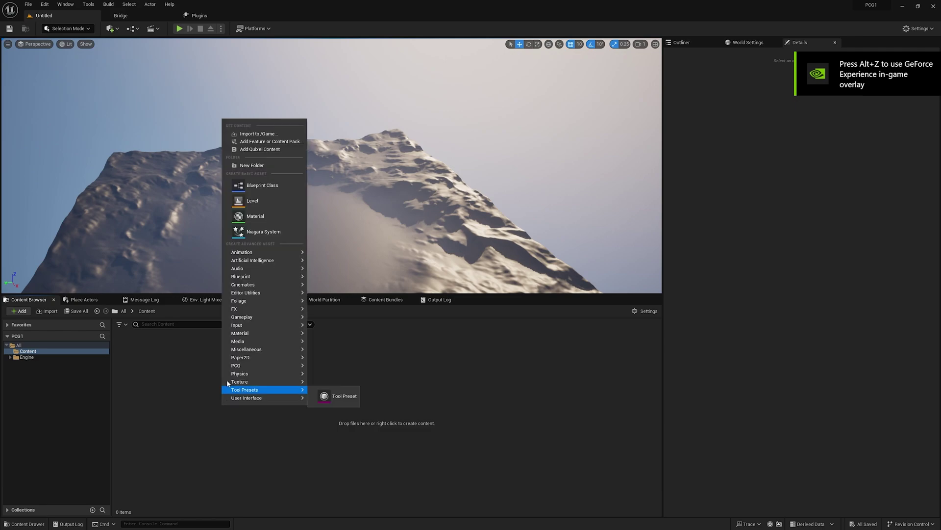
click(250, 216)
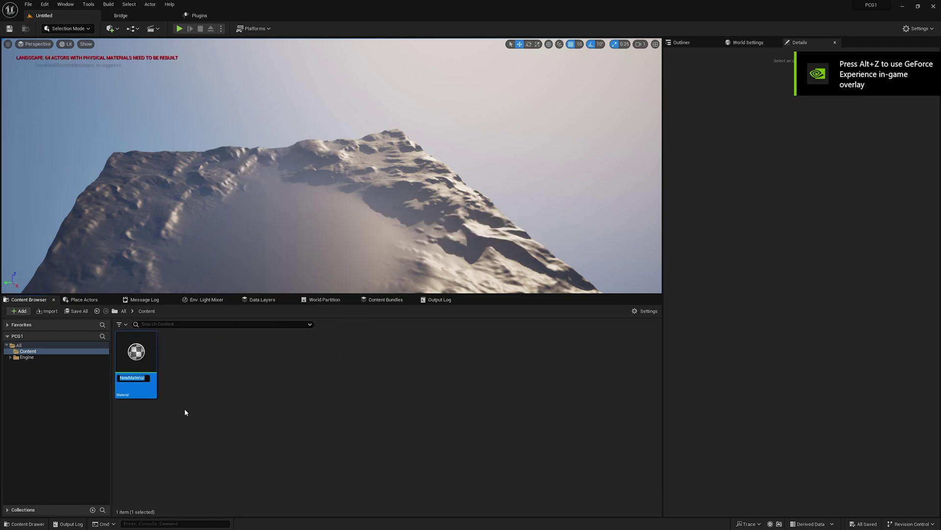
text(M_PCG)
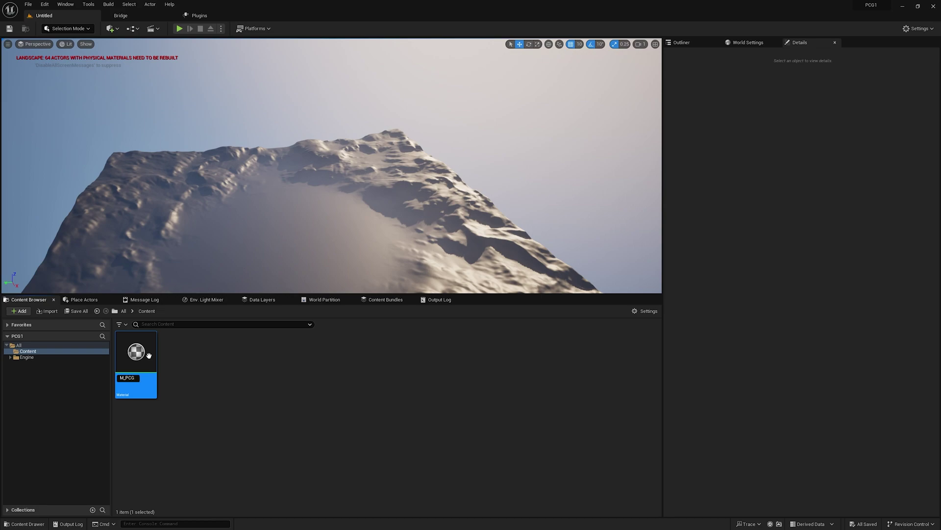
double_click(148, 356)
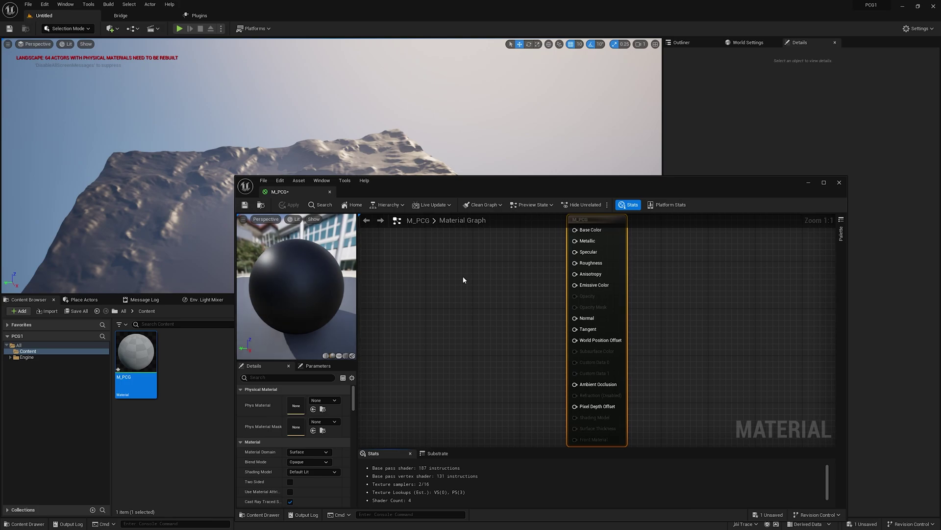
drag(279, 192, 124, 19)
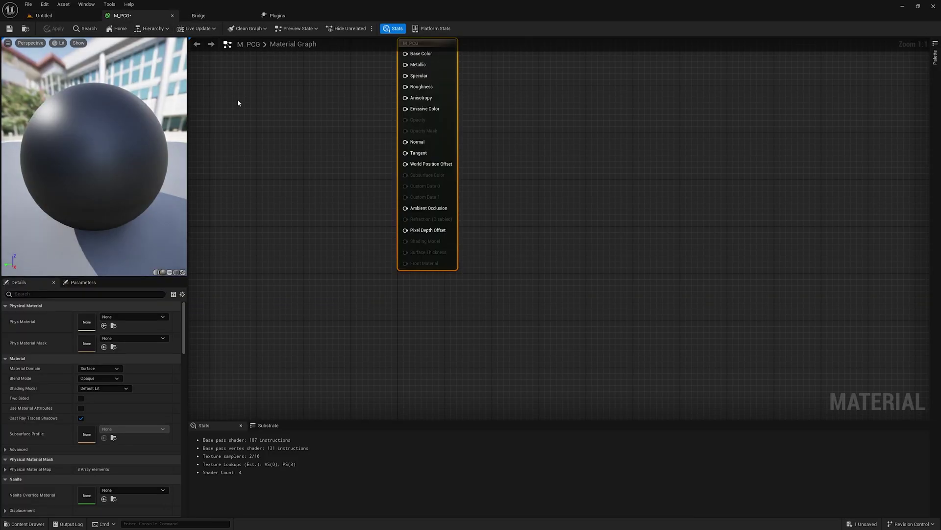
Step: Add two black Constant3Vector nodes to the M_PCG graph and position them
click(270, 123)
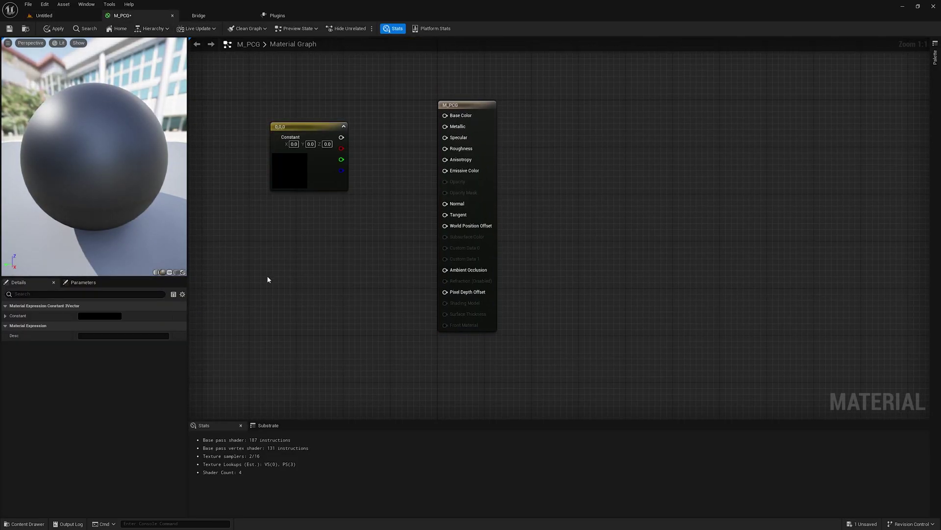
click(267, 278)
mouse_move(292, 88)
mouse_down()
mouse_move(316, 335)
mouse_move(274, 305)
mouse_up()
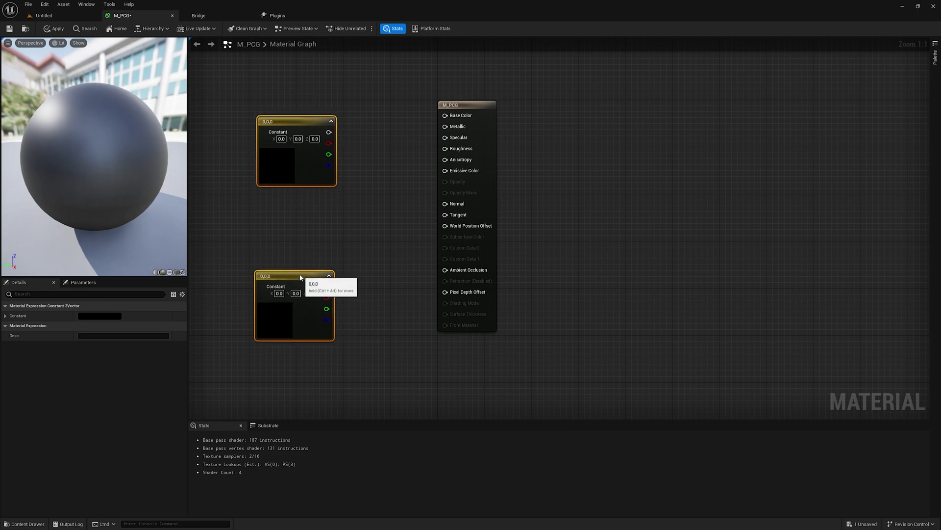
click(299, 222)
right_click(329, 188)
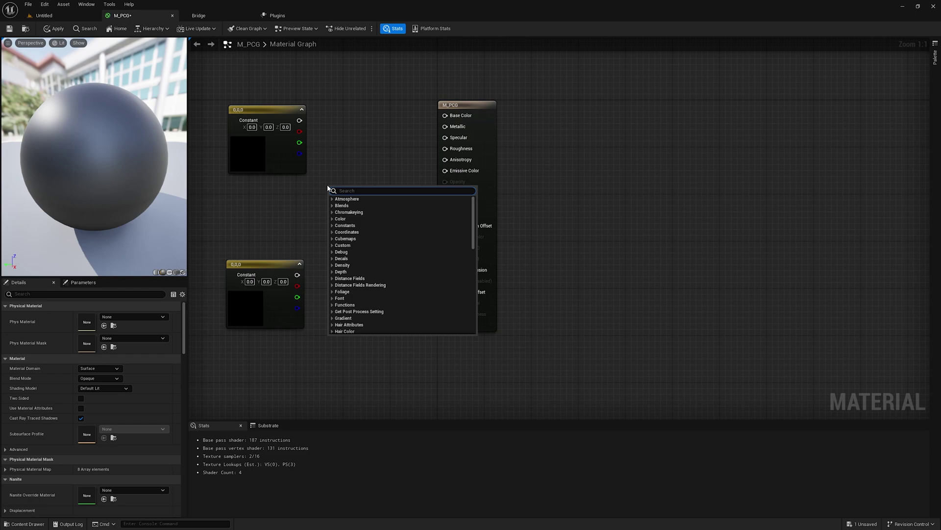
text(landscape)
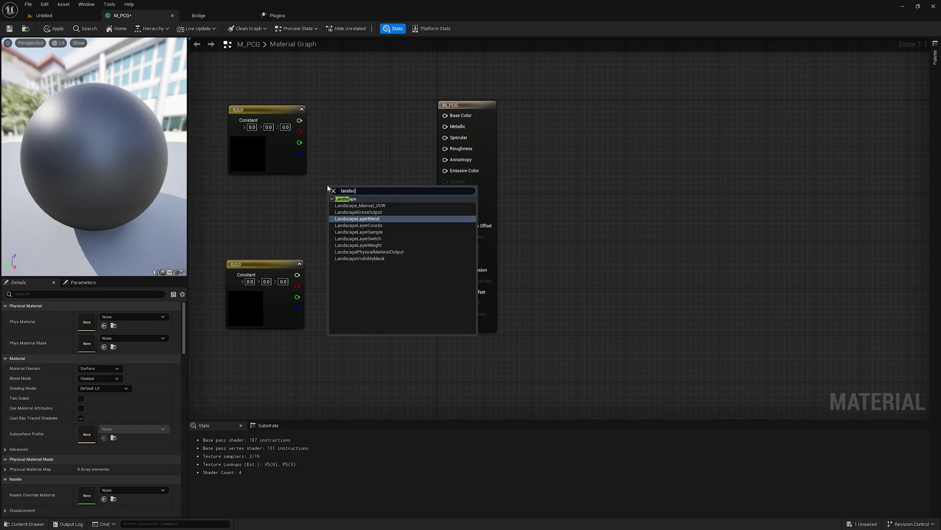
Step: Add a Landscape Layer Blend node with two layers named Deafult and Grass
click(375, 218)
click(126, 316)
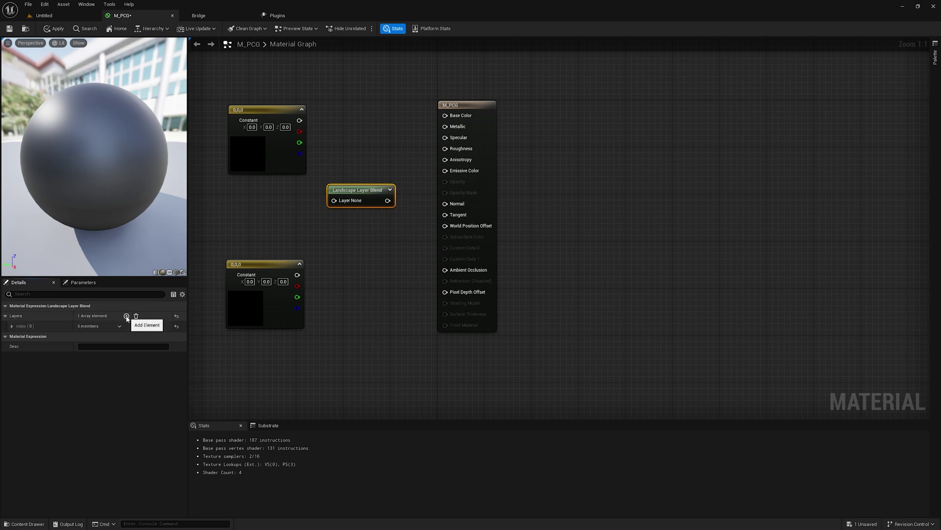
click(12, 325)
text(Default)
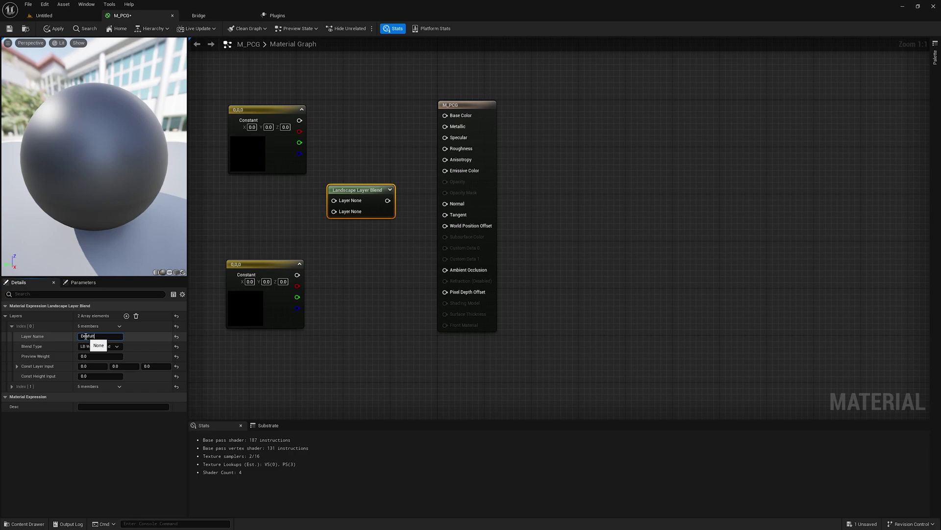
key(Return)
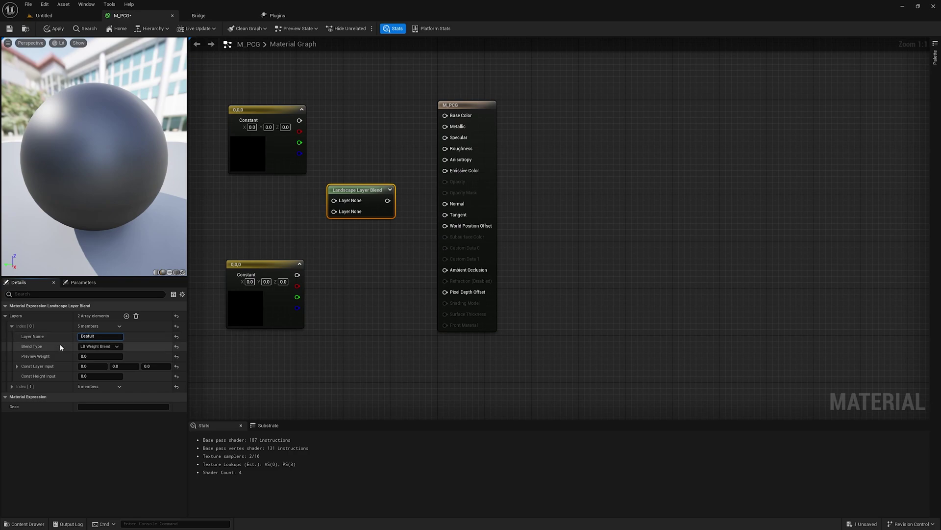
click(11, 386)
click(95, 396)
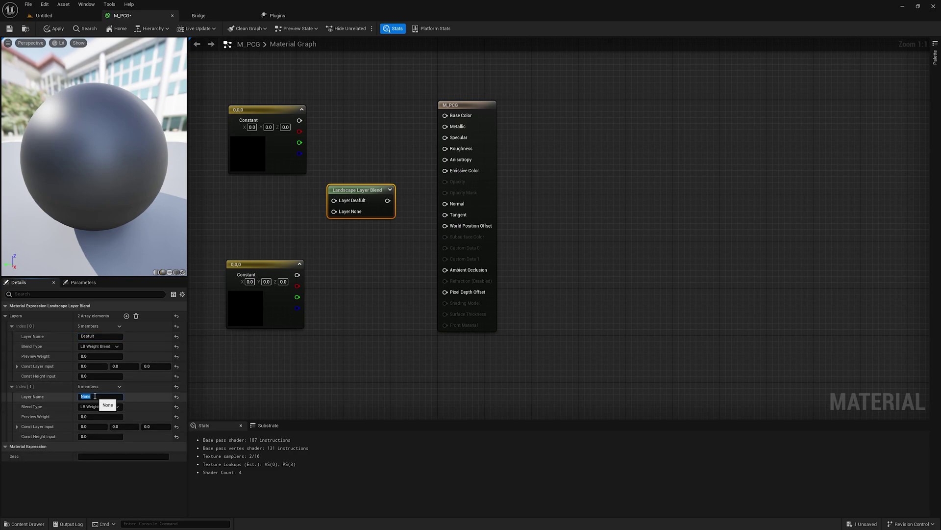
text(Grass)
key(Return)
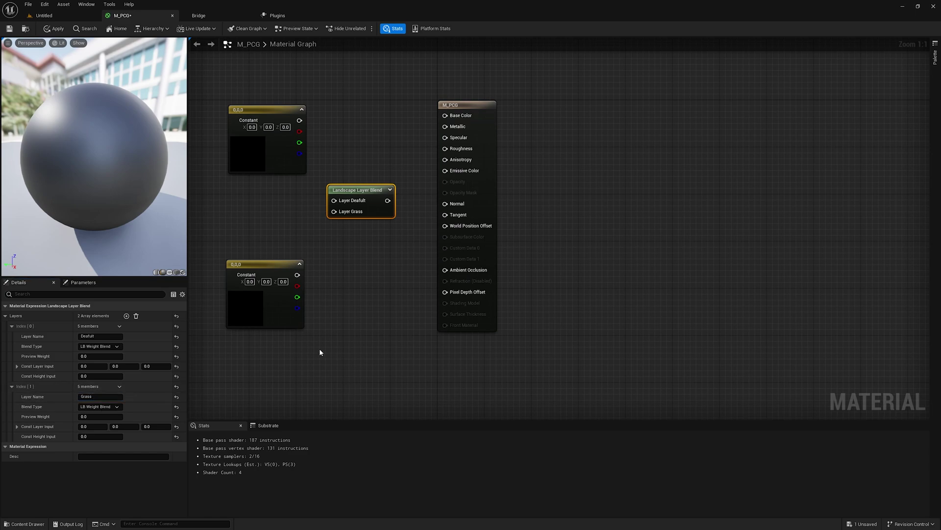
Step: Colour the lower constant bright green and the upper constant near-white
click(240, 304)
double_click(240, 304)
click(266, 398)
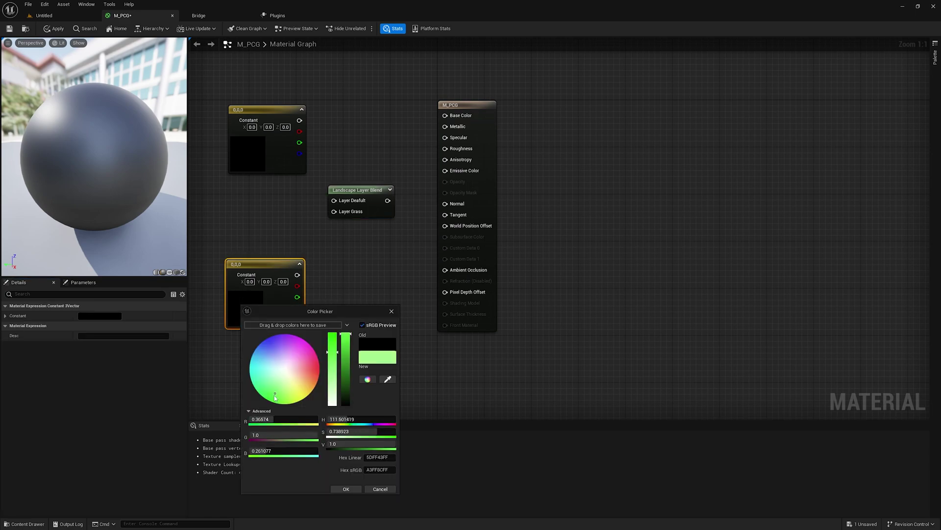
double_click(249, 138)
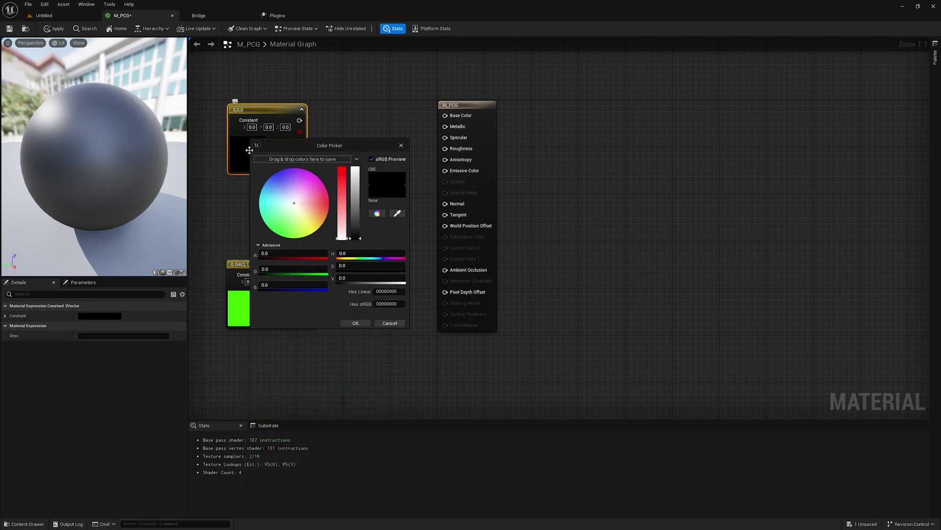
click(293, 203)
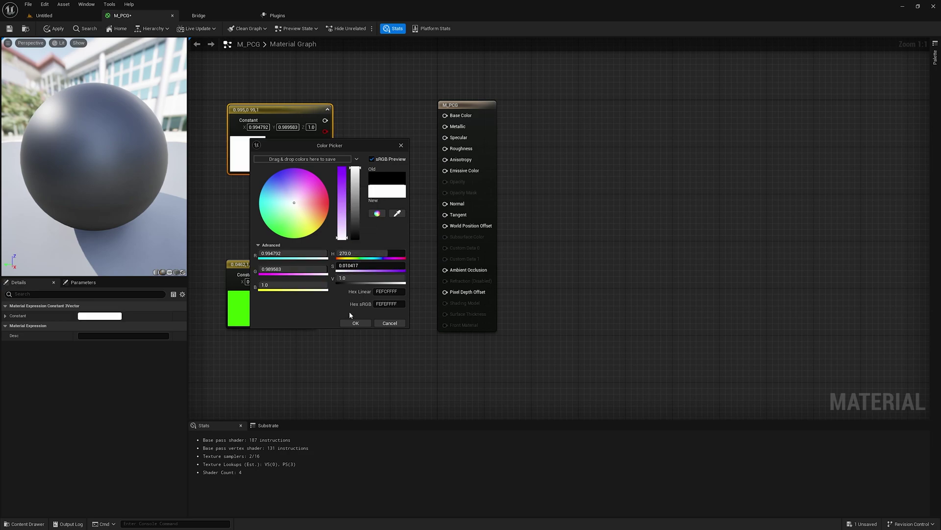
click(355, 323)
Step: Wire white into Deafult and green into Grass, then save the material
mouse_move(325, 120)
mouse_down()
mouse_move(341, 202)
mouse_move(310, 275)
mouse_up()
drag(387, 200, 445, 115)
click(10, 28)
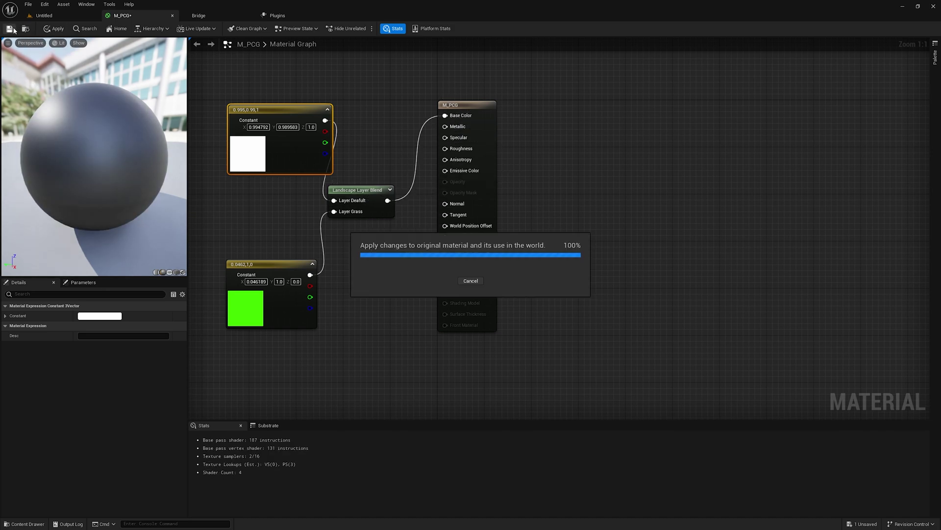
Step: Assign M_PCG as the Landscape actor's material
click(43, 15)
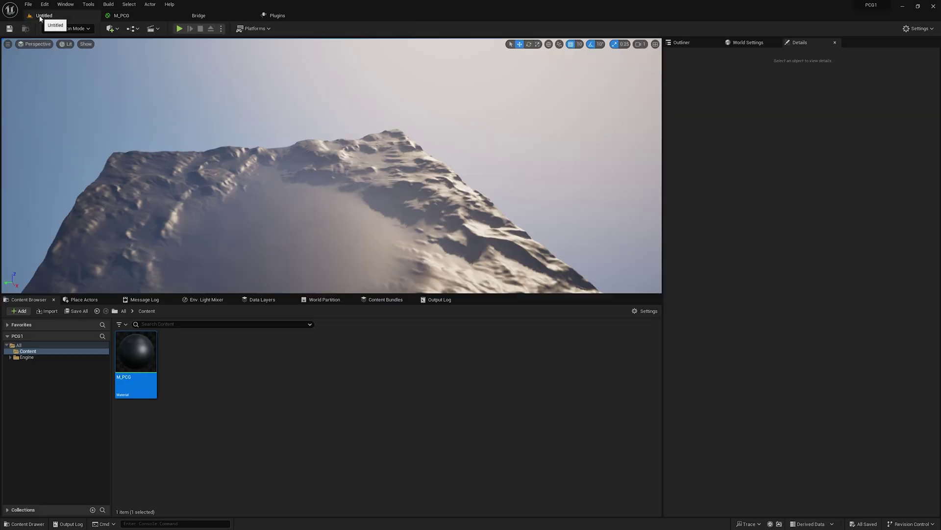
click(271, 235)
click(693, 43)
click(724, 140)
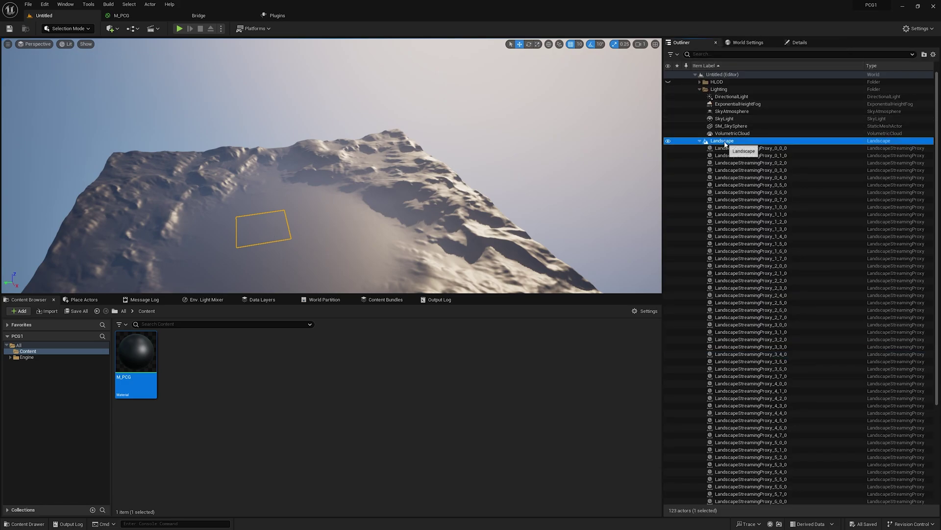
click(802, 42)
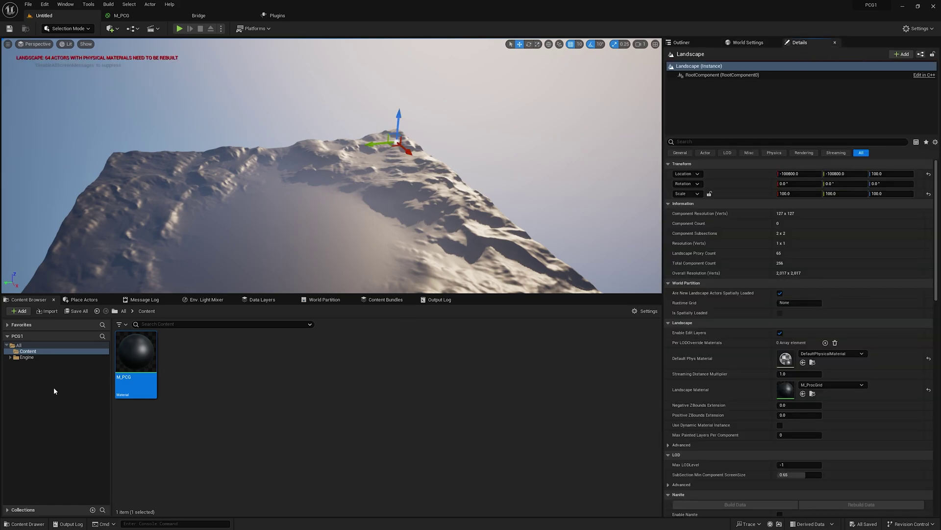
mouse_move(136, 357)
mouse_down()
mouse_move(833, 415)
mouse_move(833, 401)
mouse_up()
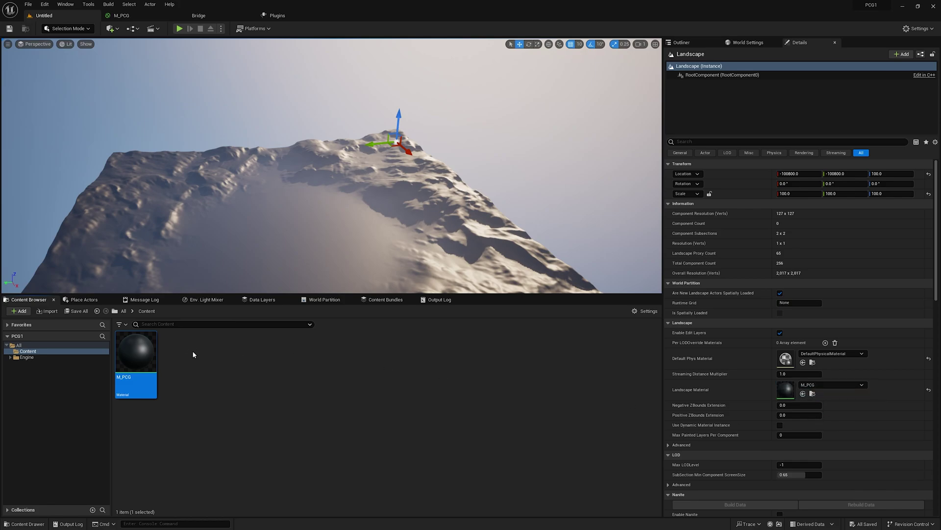
Step: In Landscape Paint mode, create and save weight-blended layer infos for Default and Grass
click(66, 28)
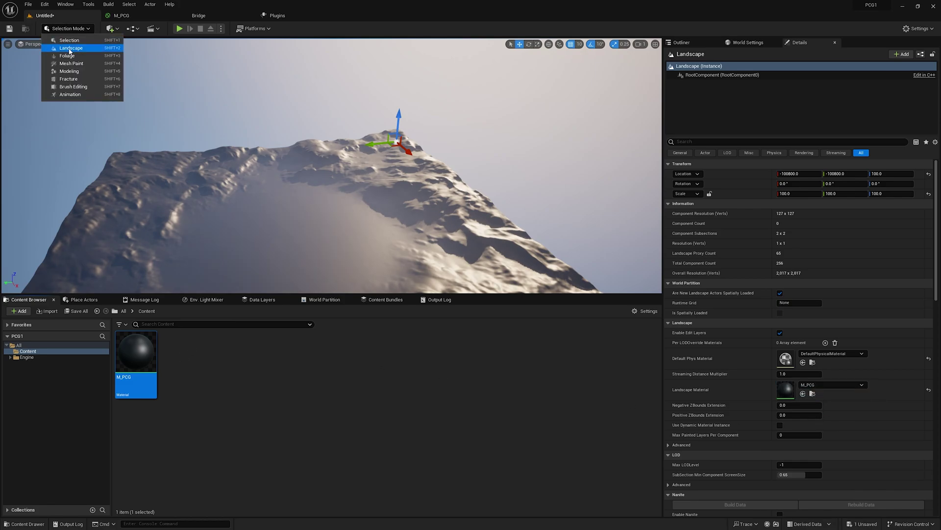
click(70, 50)
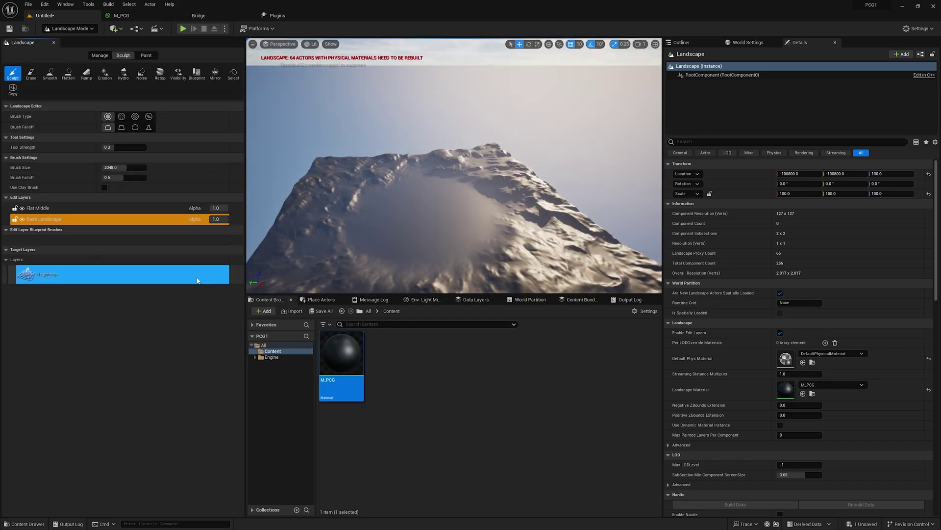
click(146, 55)
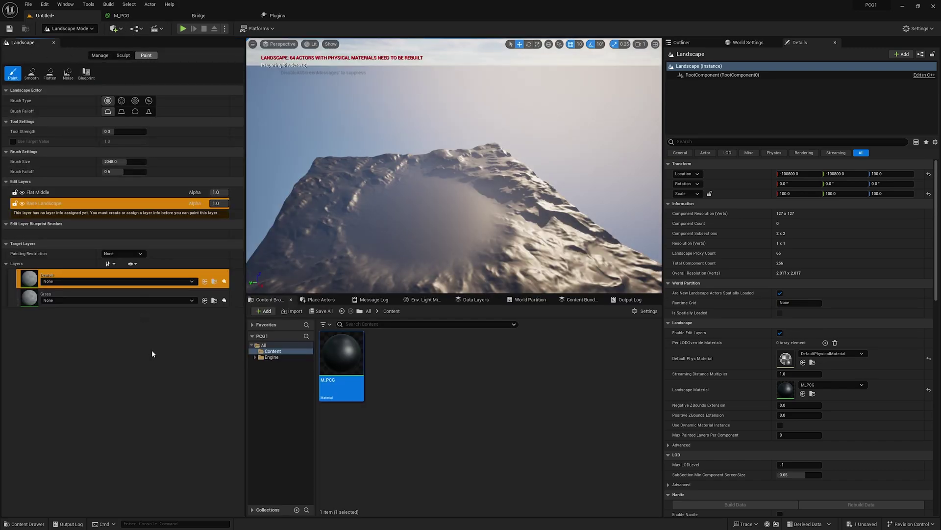
click(224, 281)
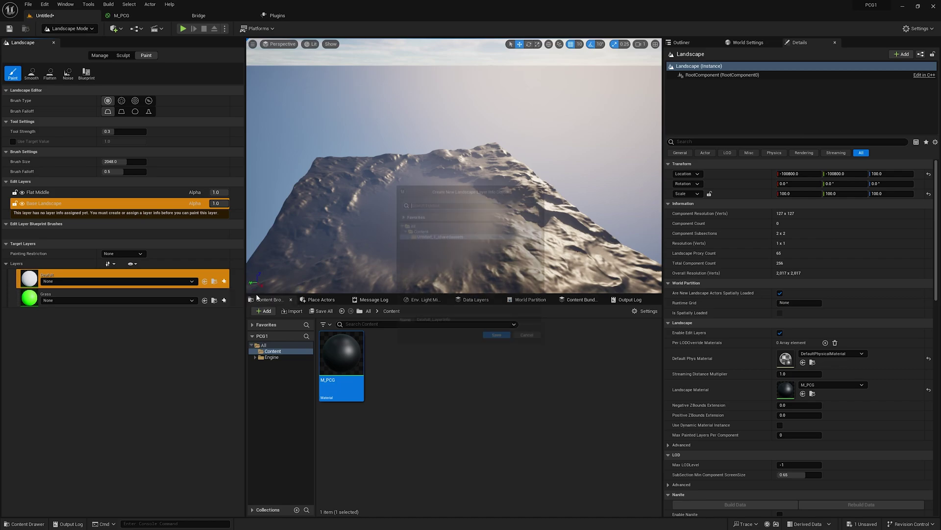
click(500, 345)
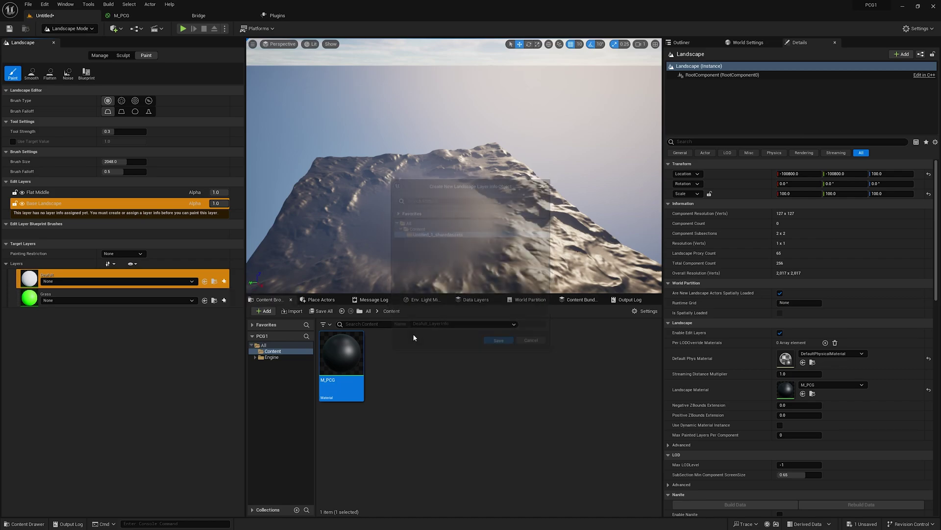
click(224, 301)
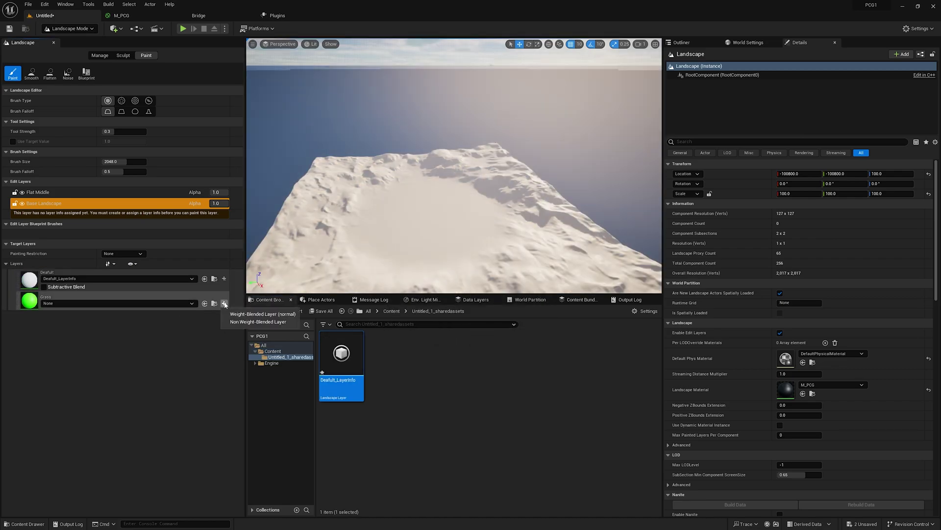
click(233, 315)
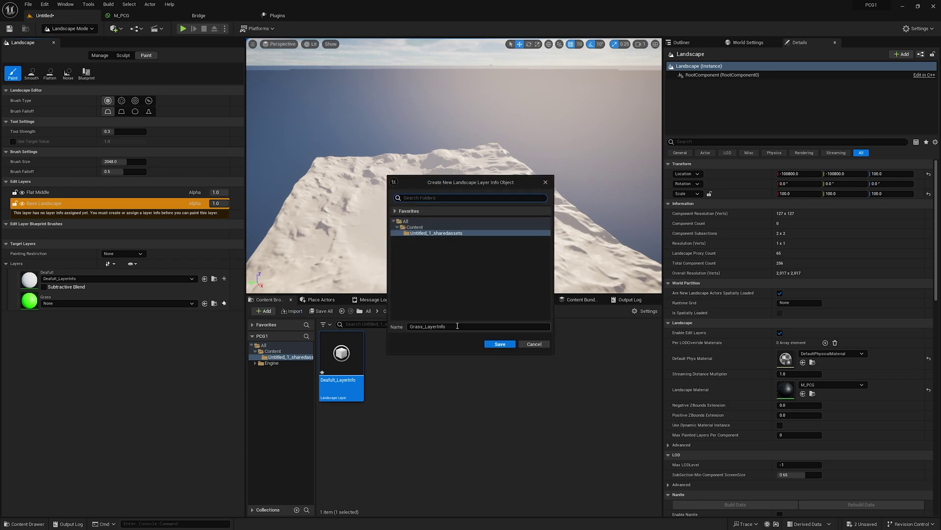
click(505, 345)
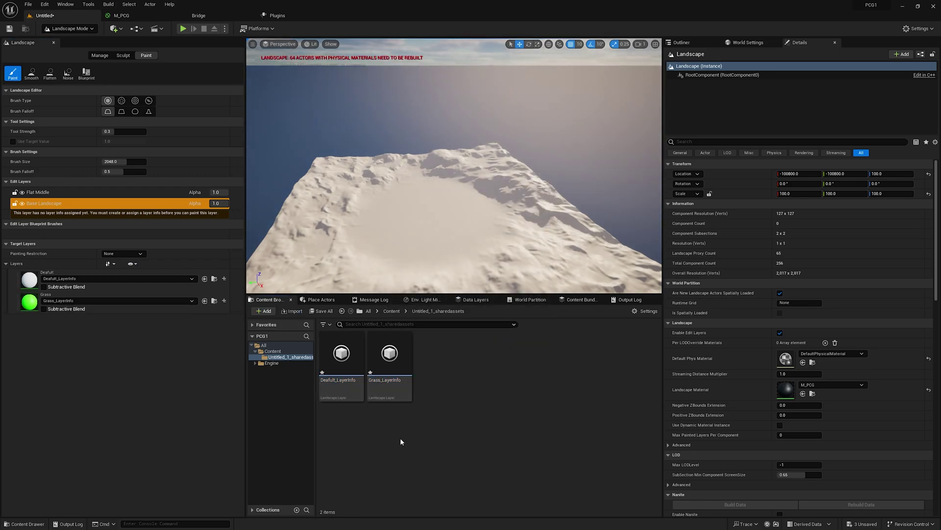
click(272, 351)
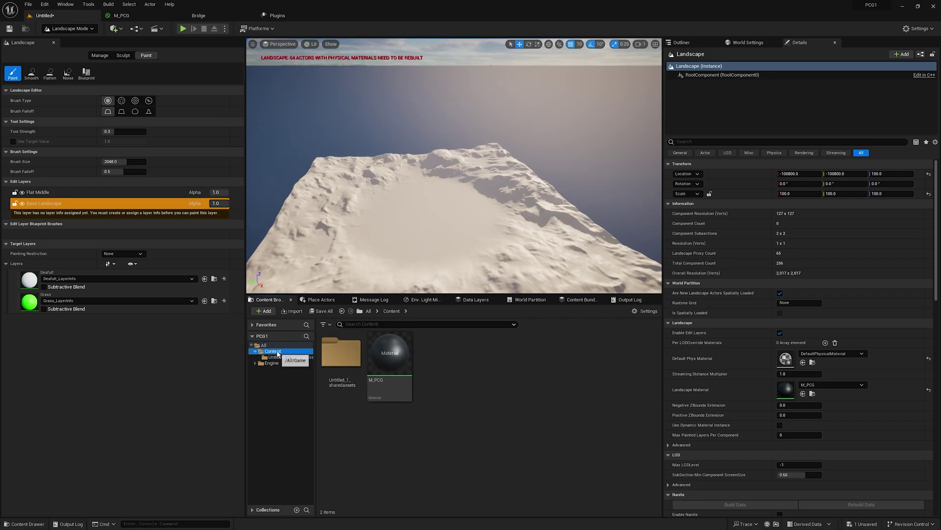
Step: Select the Grass layer and paint a large green patch on the flat ground
click(26, 303)
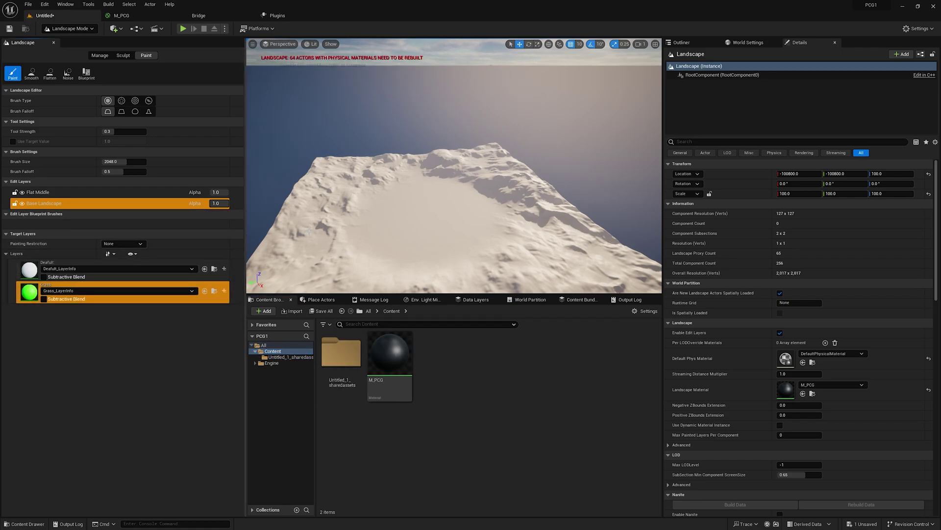
mouse_move(295, 221)
right_down()
mouse_move(261, 206)
mouse_move(280, 177)
mouse_move(304, 228)
right_up()
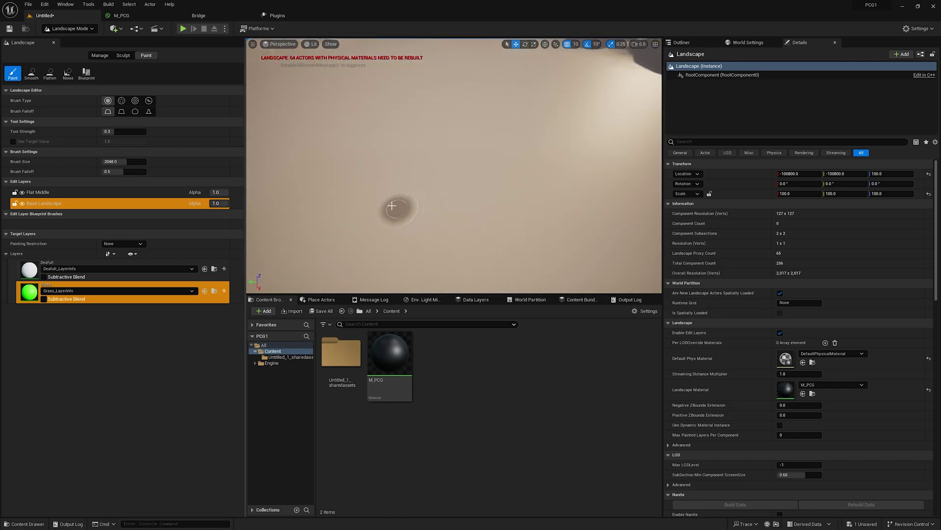
drag(393, 203, 457, 180)
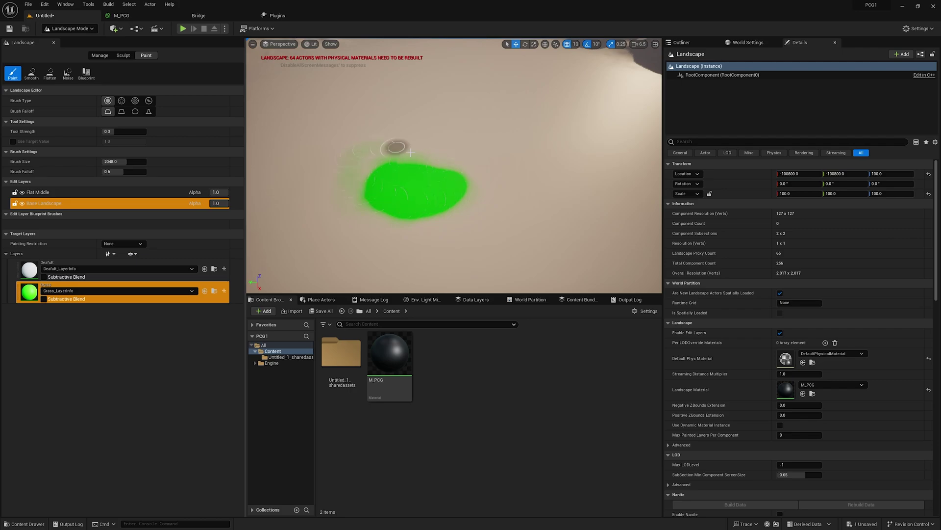
drag(458, 180, 398, 163)
click(70, 28)
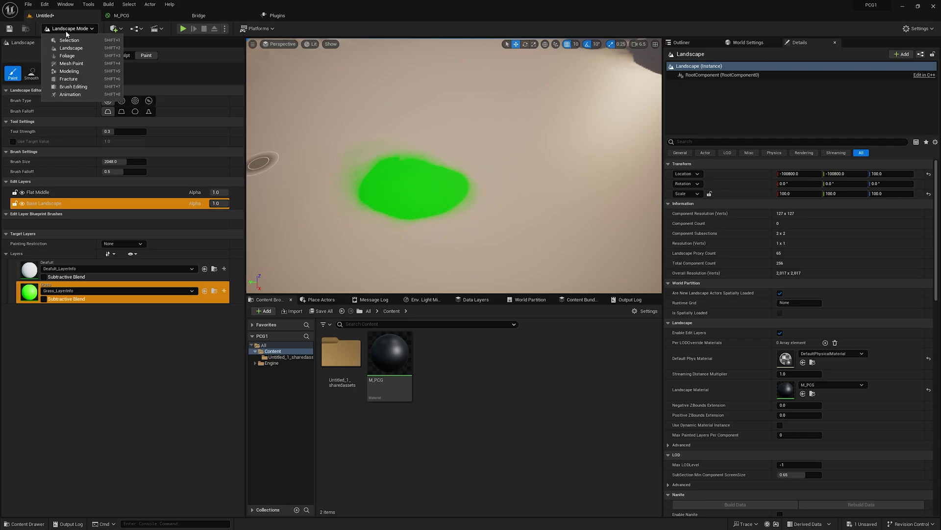
Step: Return to Selection Mode and create a PCG Graph asset named NewPCGGraph
click(65, 39)
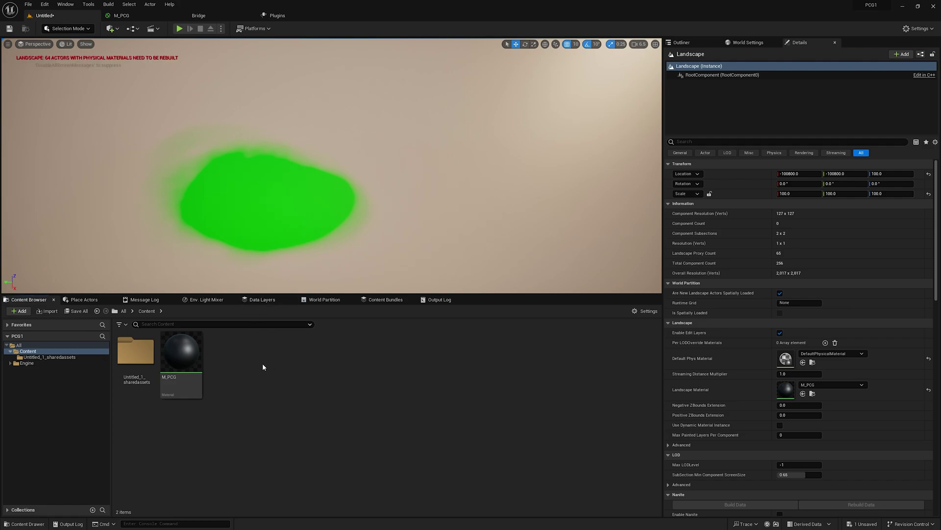
right_click(278, 371)
mouse_move(307, 227)
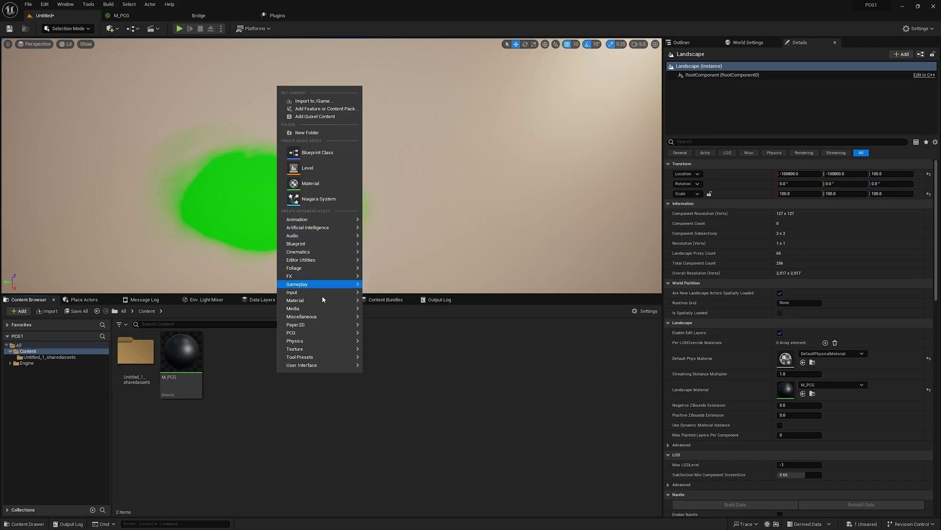
mouse_move(318, 333)
click(389, 340)
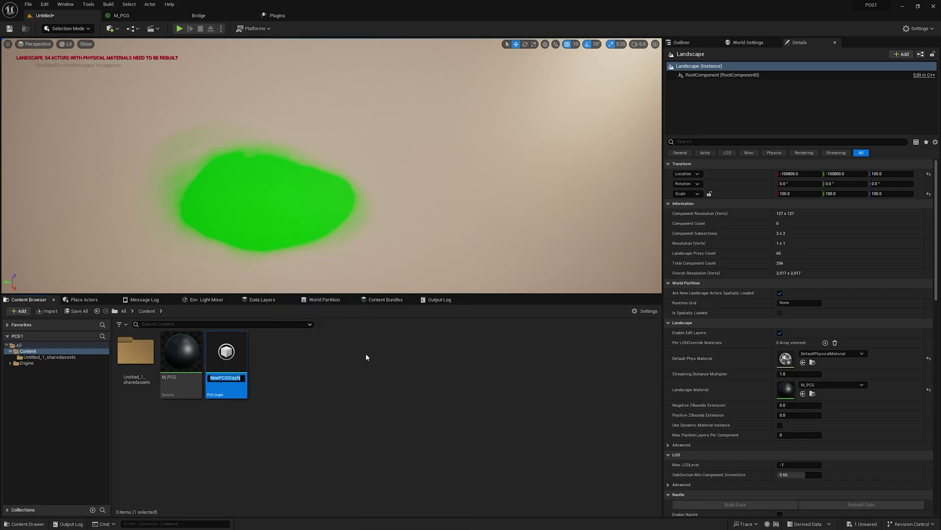
key(Return)
Step: Open NewPCGGraph and connect the Input's Landscape pin to a new Surface Sampler node
double_click(228, 358)
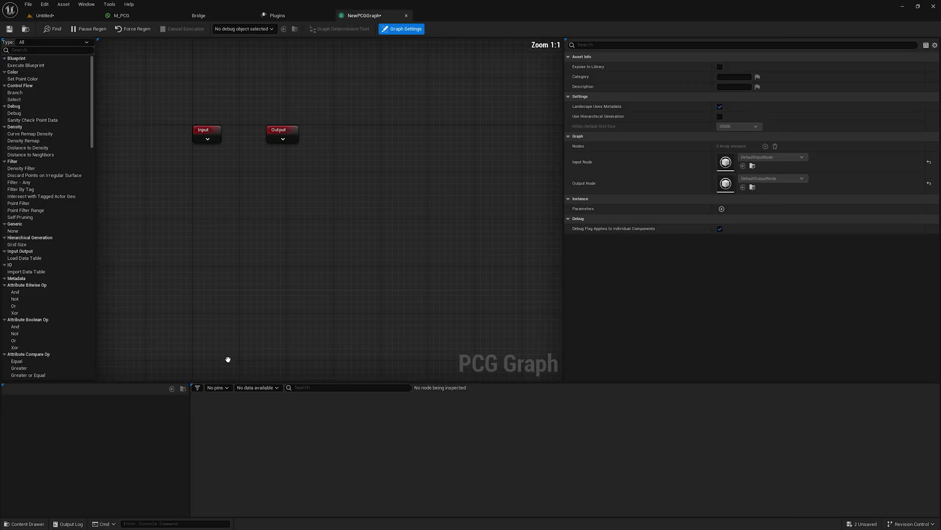
drag(366, 207, 499, 208)
click(292, 215)
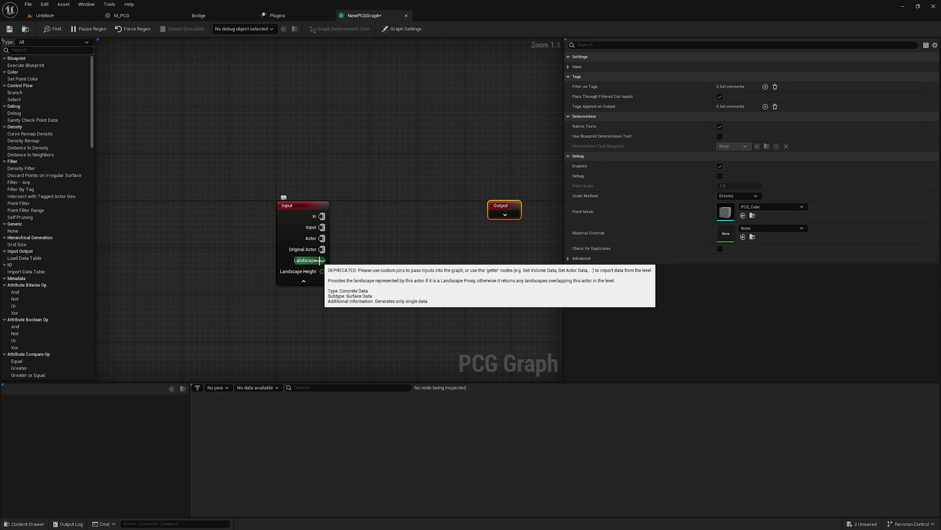
drag(321, 260, 377, 265)
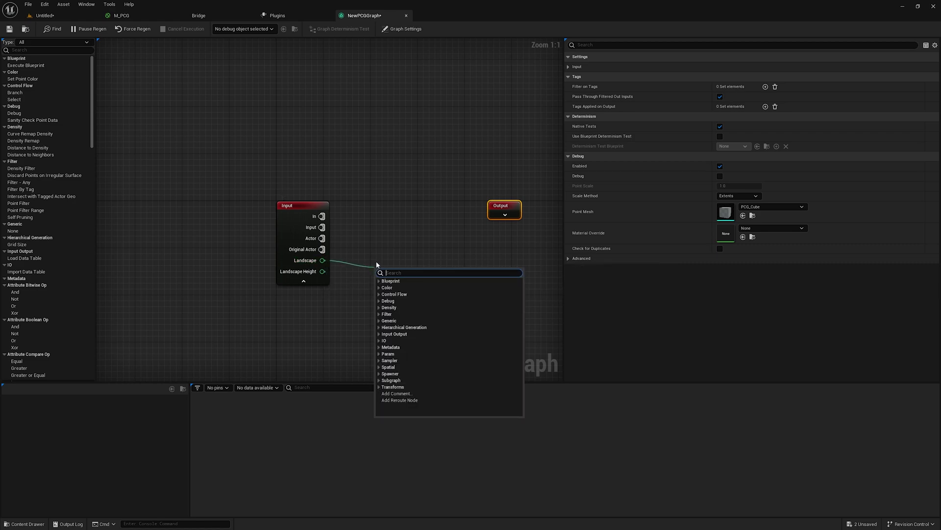
text(surfac)
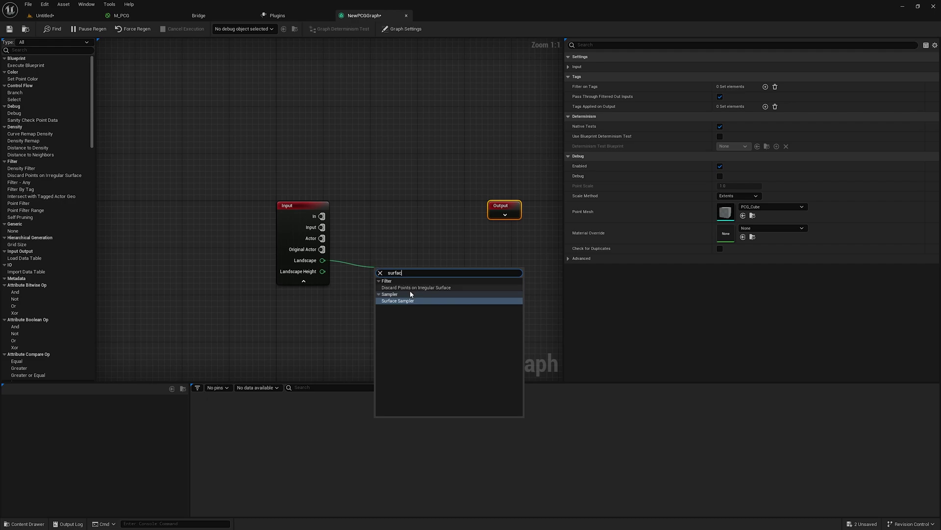
click(415, 301)
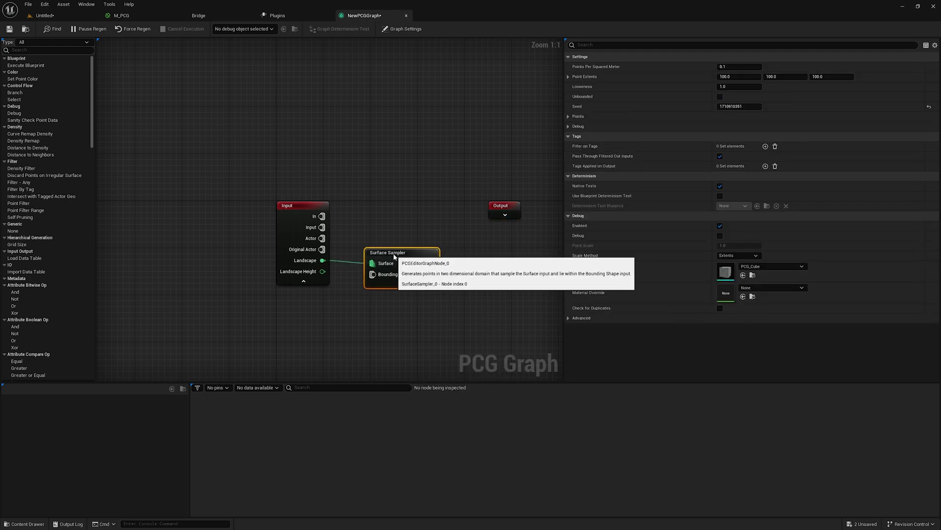
right_drag(386, 349, 276, 339)
drag(387, 199, 494, 191)
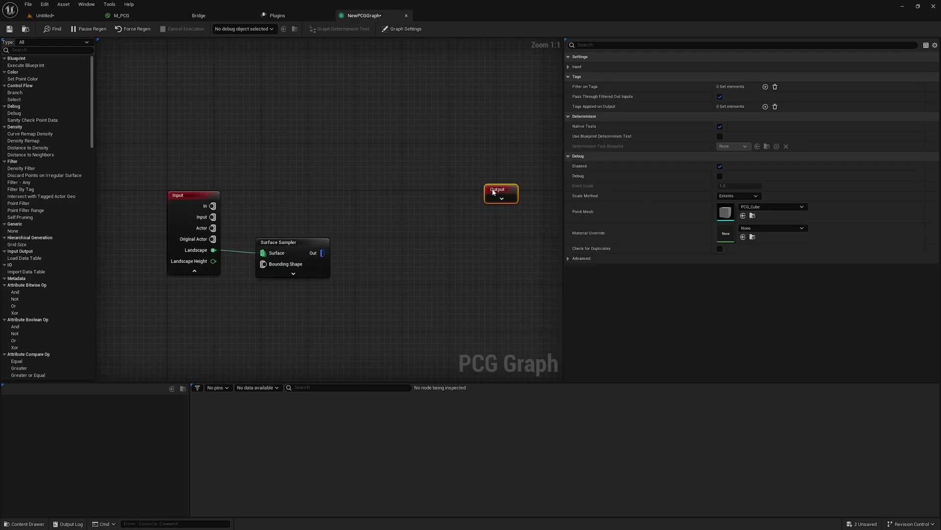
drag(321, 252, 390, 255)
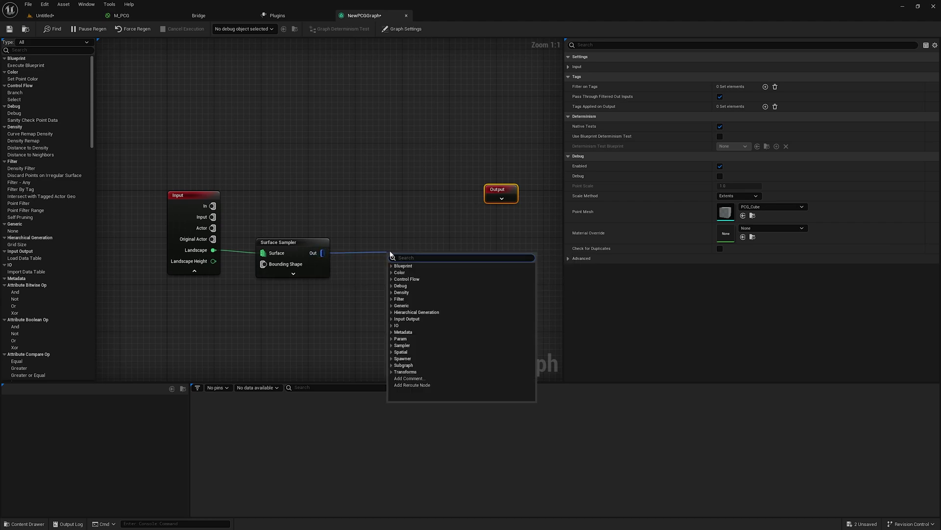
text(point)
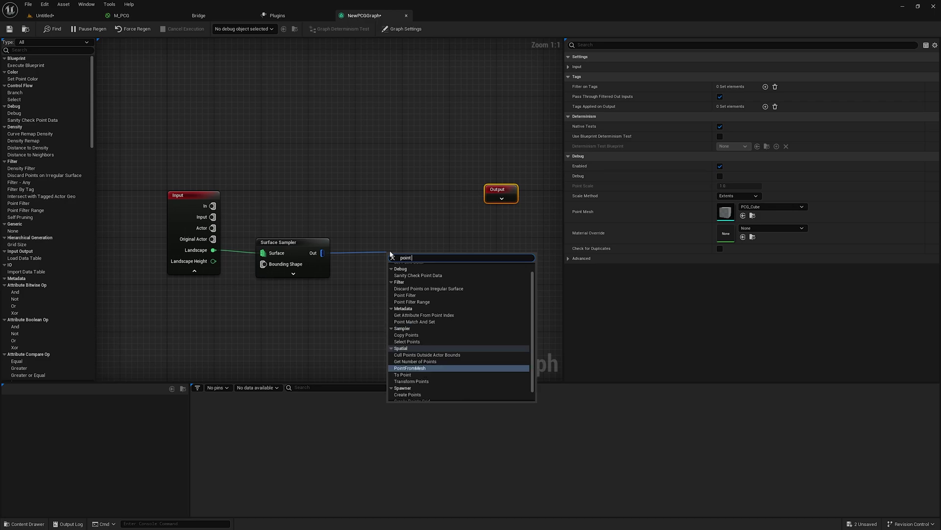
text( fil)
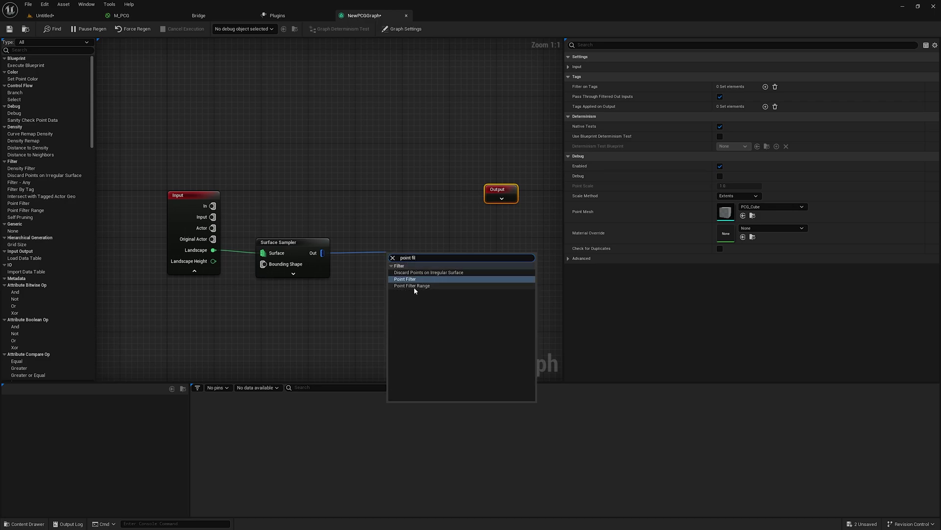
Step: Add a Point Filter with target attribute Grass and a constant Float threshold
click(414, 279)
double_click(434, 248)
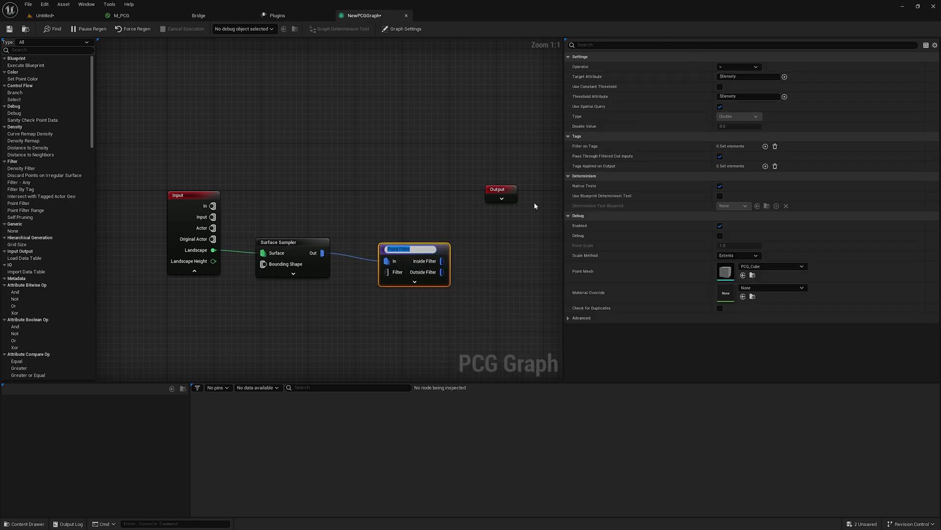
key(Return)
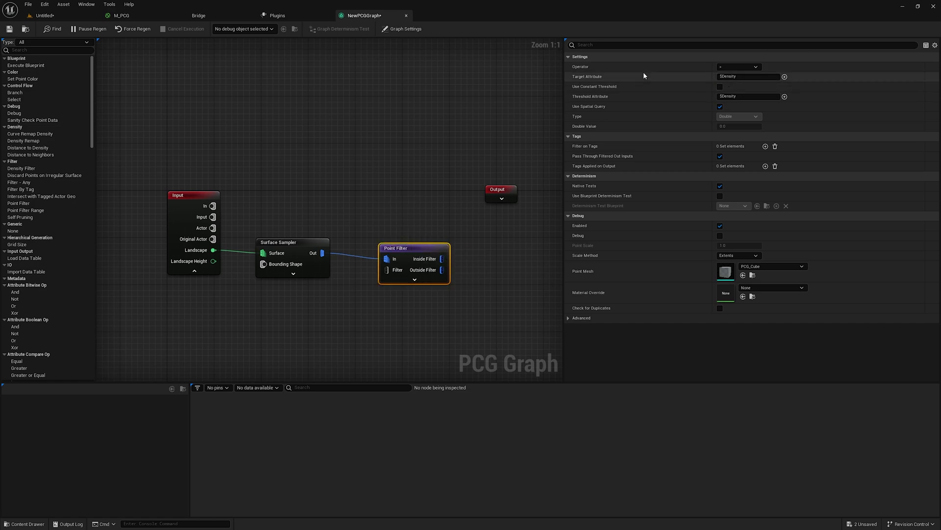
click(735, 77)
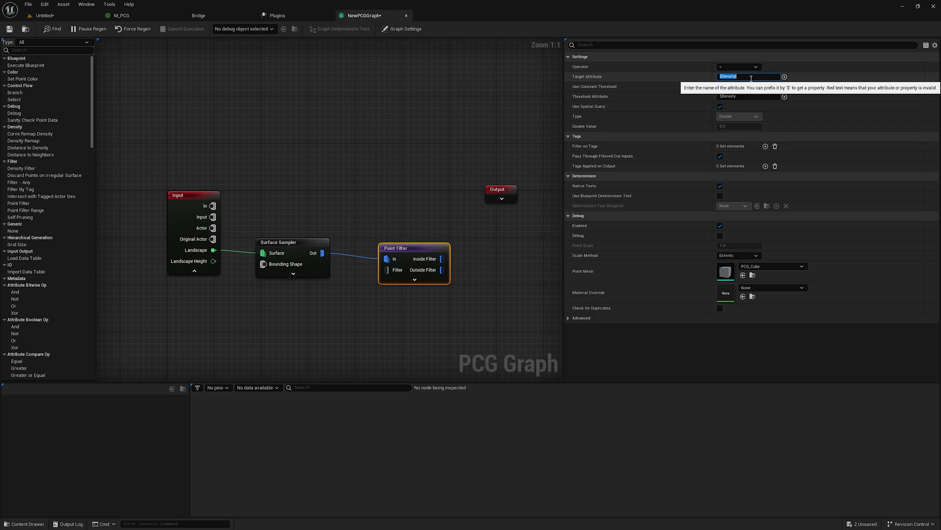
text(Grass)
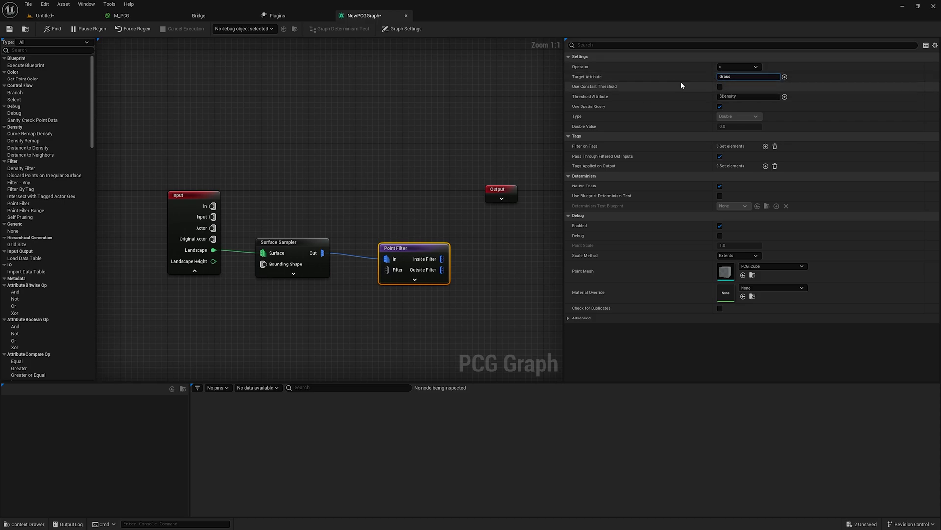
click(720, 87)
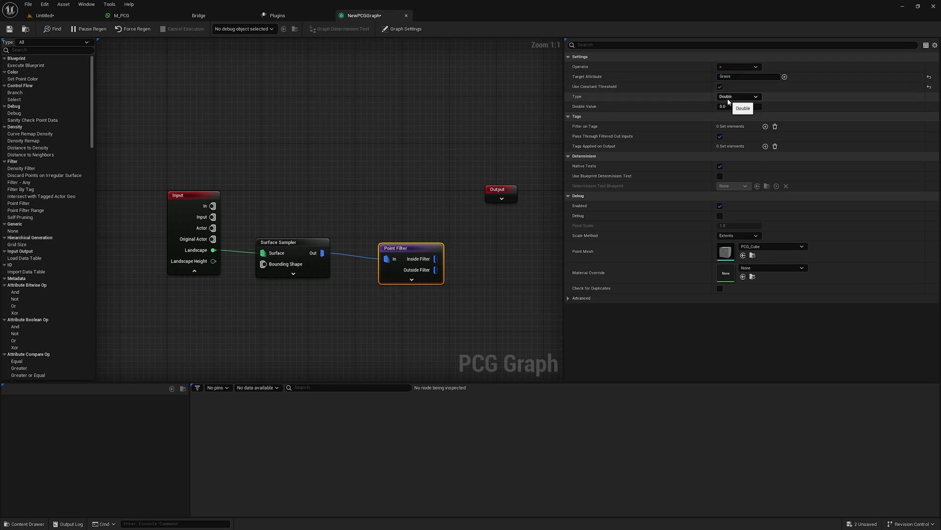
click(738, 96)
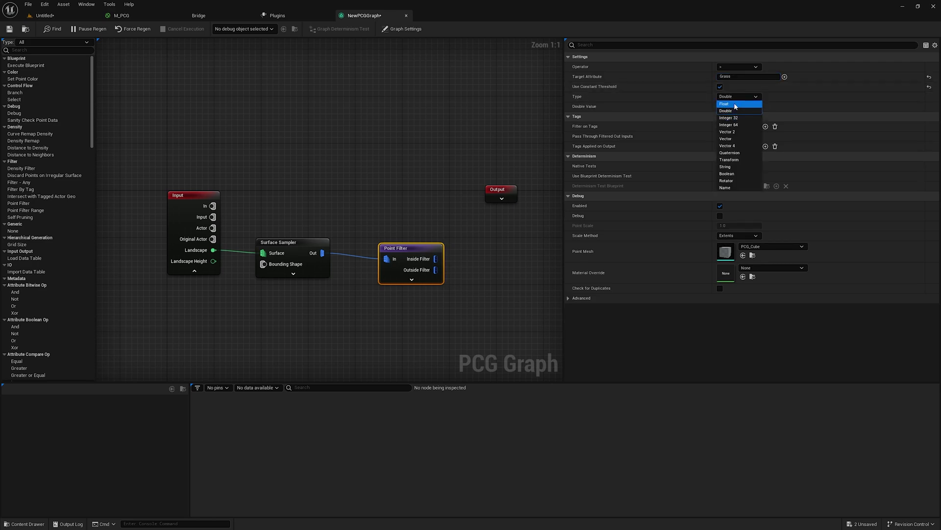
click(735, 105)
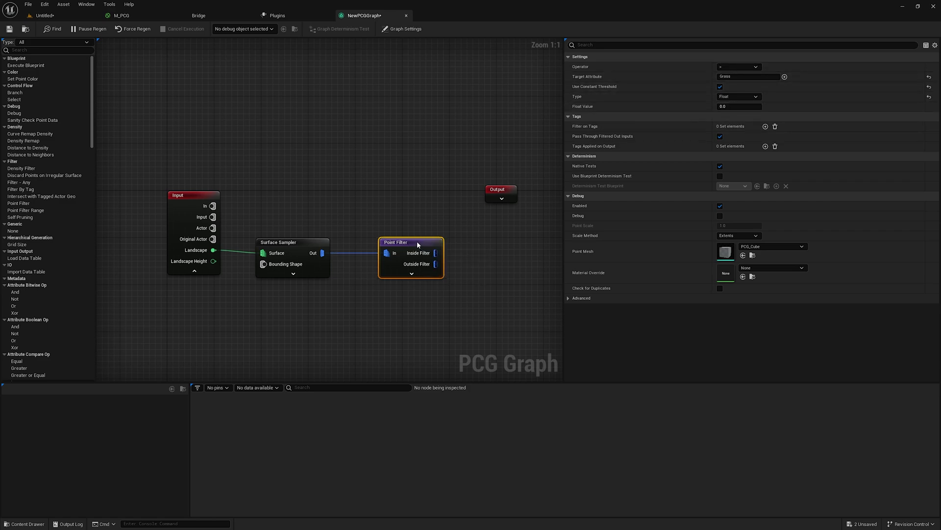
drag(422, 247, 416, 241)
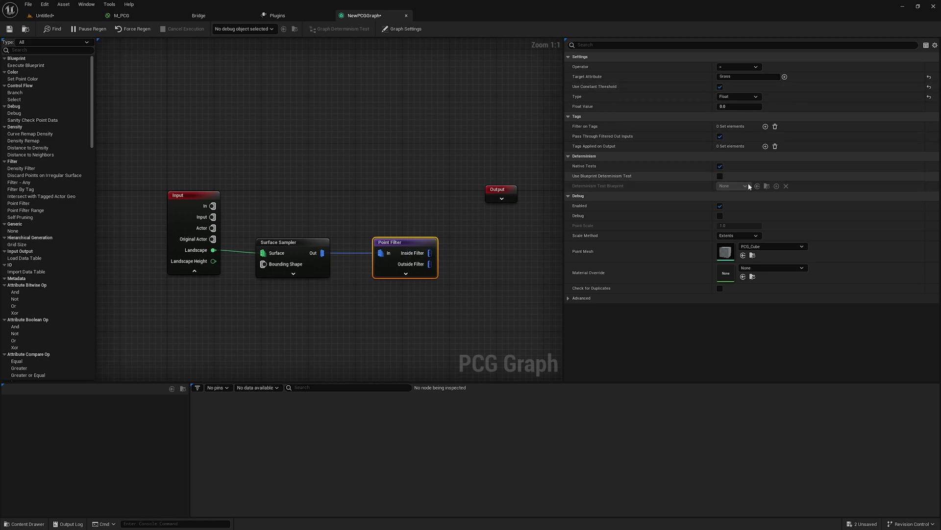
Step: Add a Static Mesh Spawner fed by the Point Filter's Inside Filter output
drag(429, 253, 473, 256)
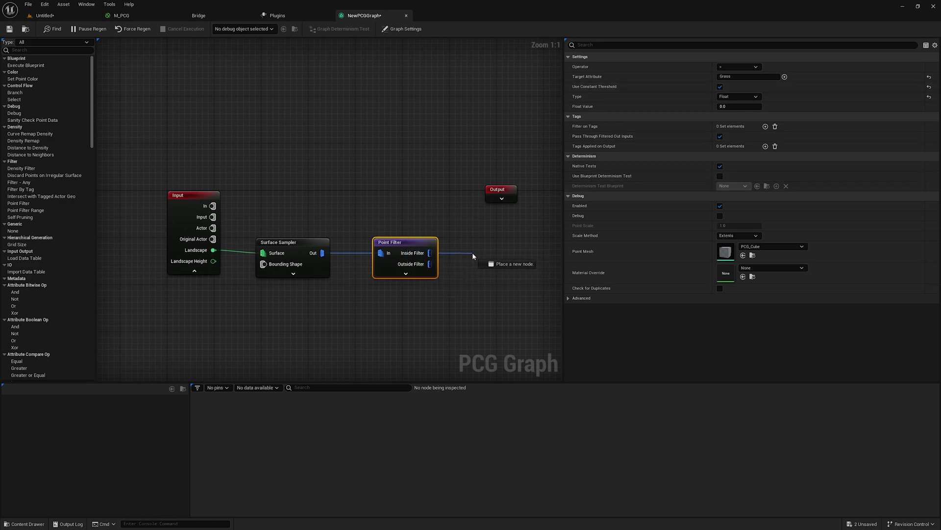
text(static)
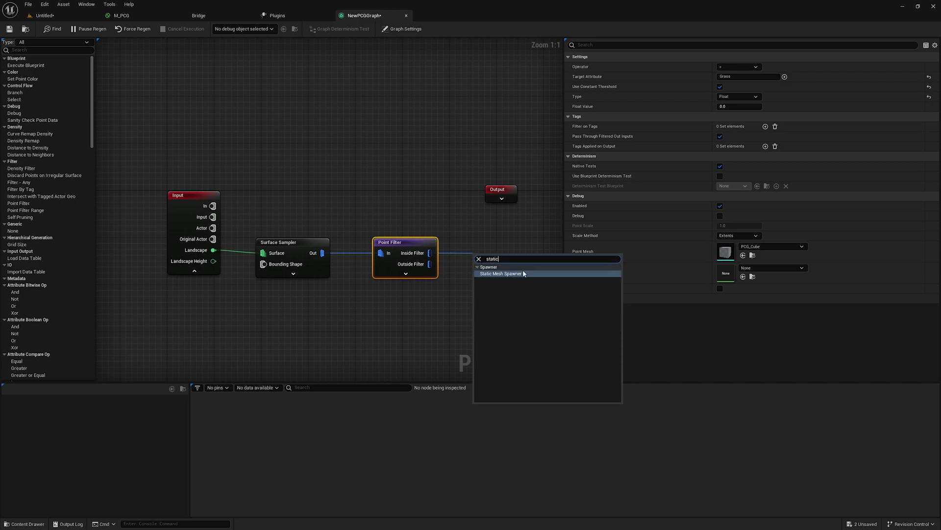
click(524, 273)
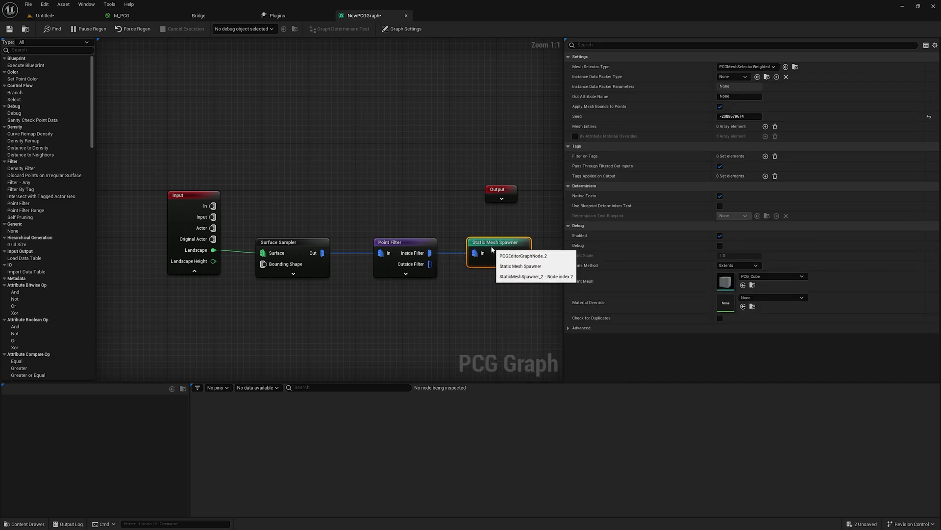
click(766, 156)
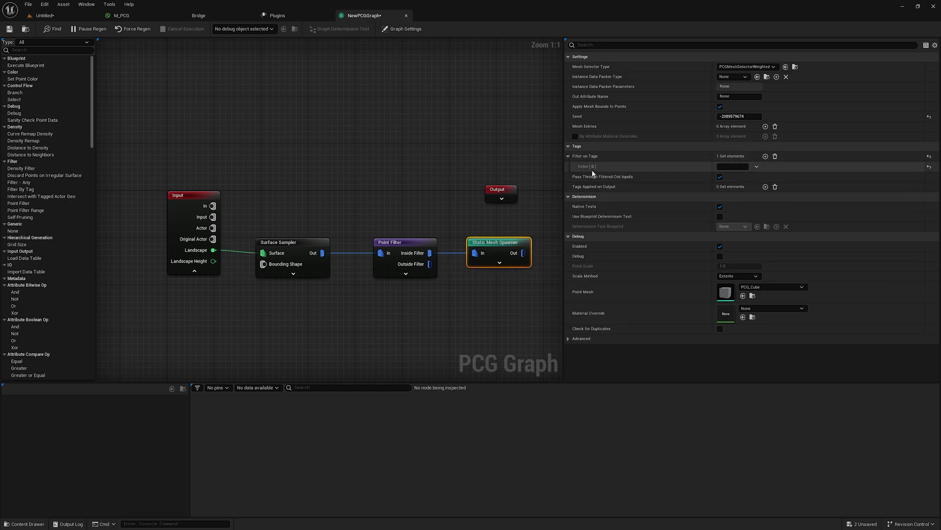
click(775, 156)
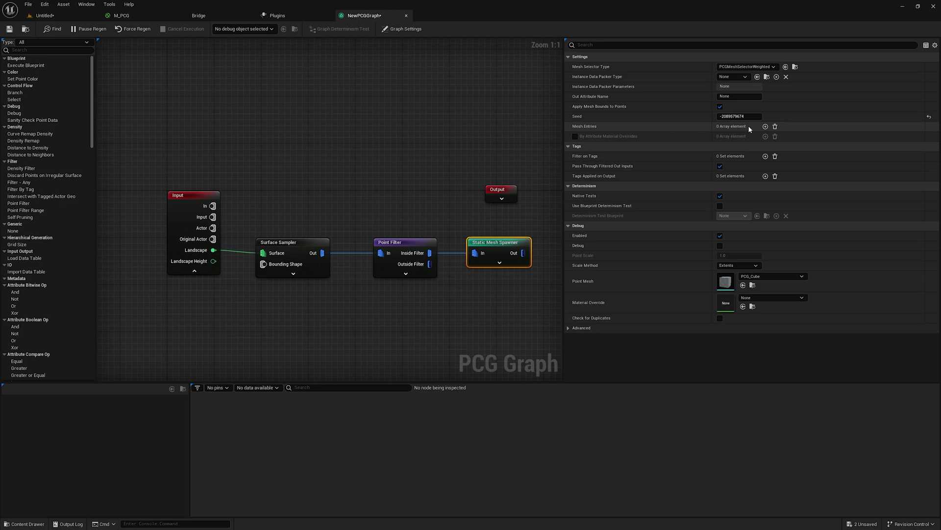
Step: Give the spawner one mesh entry with its descriptor expanded, then go back to the level
click(766, 127)
click(573, 136)
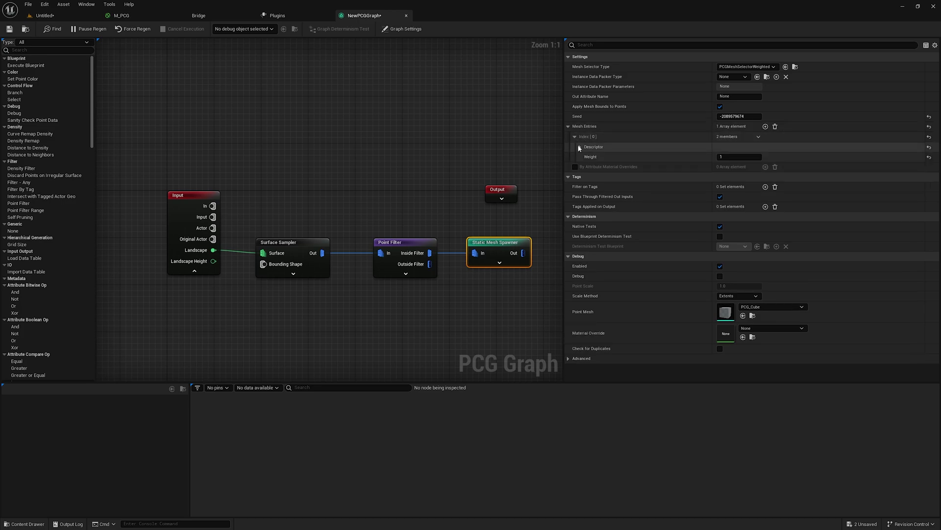
click(750, 168)
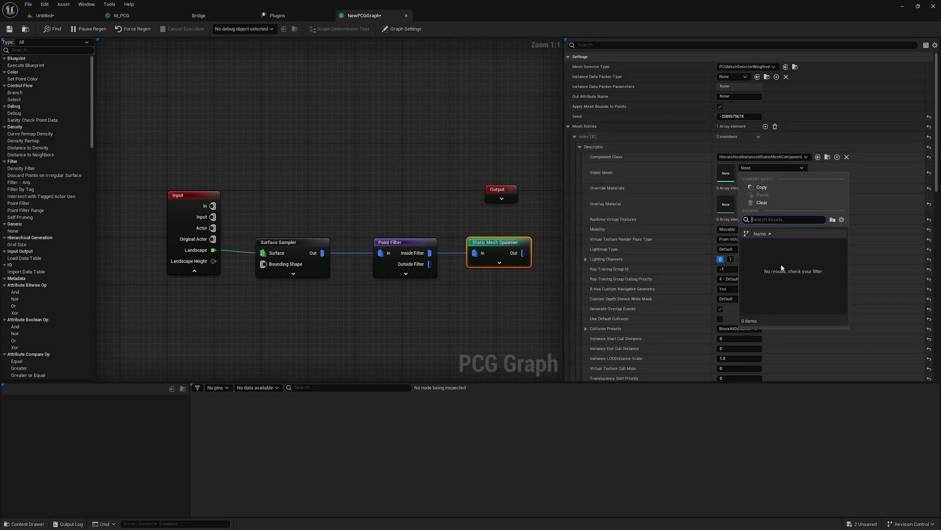
click(779, 172)
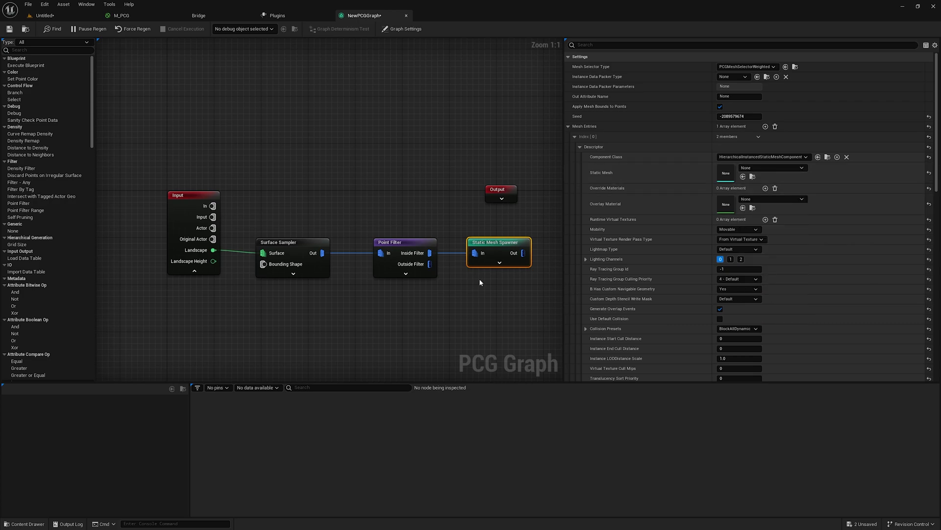
drag(463, 308, 483, 235)
click(59, 18)
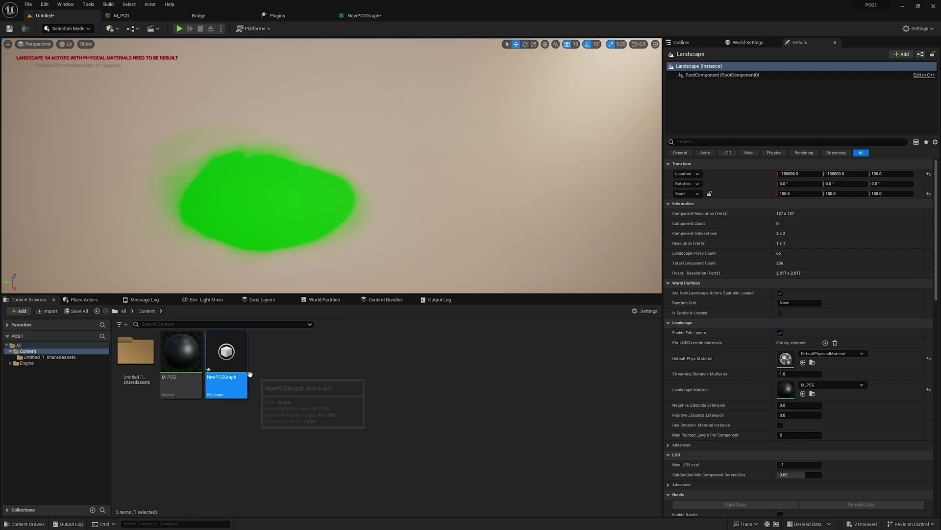
Step: Save the level as Untitled and place a PCG Volume scaled over the green patch
key(ctrl+s)
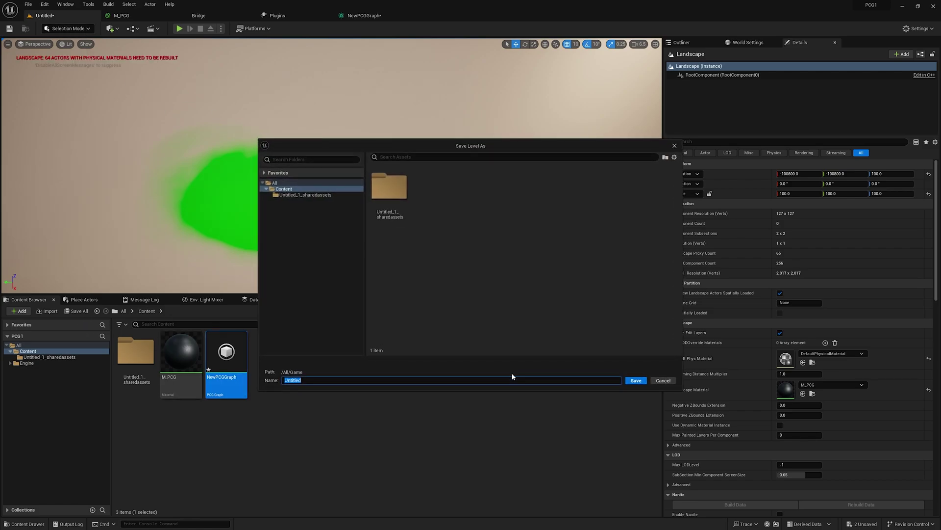
click(637, 381)
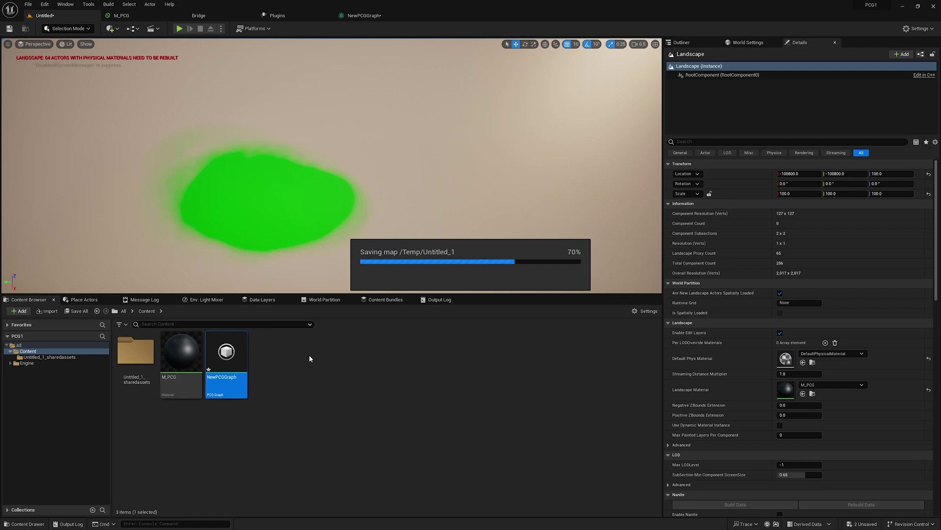
click(88, 300)
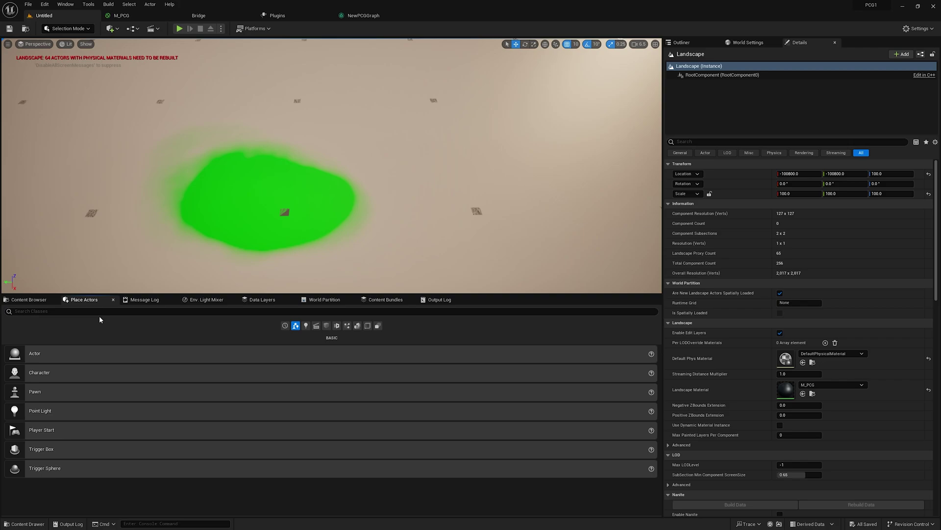
text(pc)
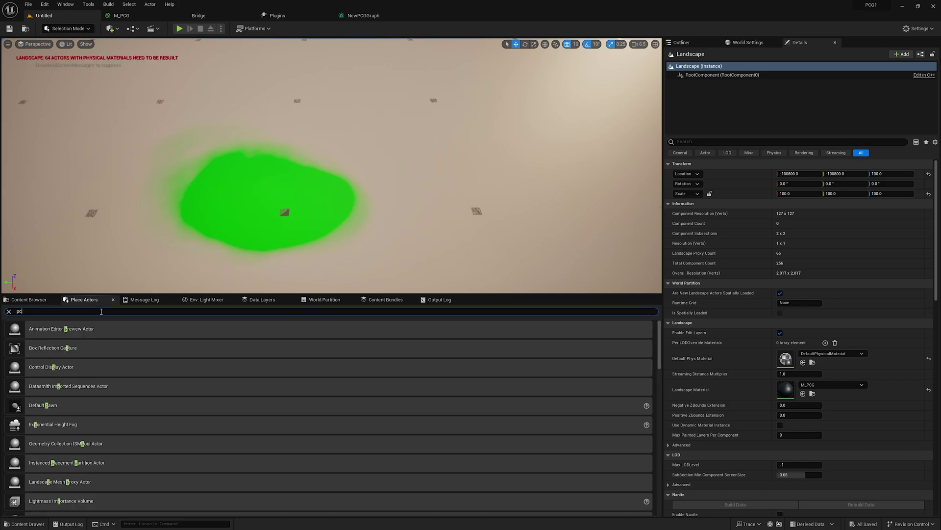
text(g)
drag(72, 323, 217, 208)
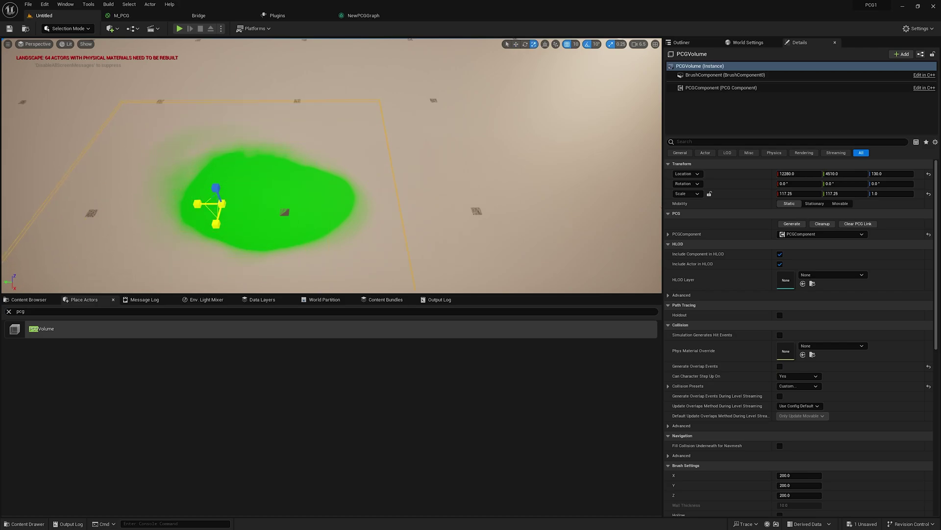
drag(222, 204, 216, 176)
Step: Assign NewPCGGraph to the volume's PCG component, generate the points, and inspect the cubes
click(761, 89)
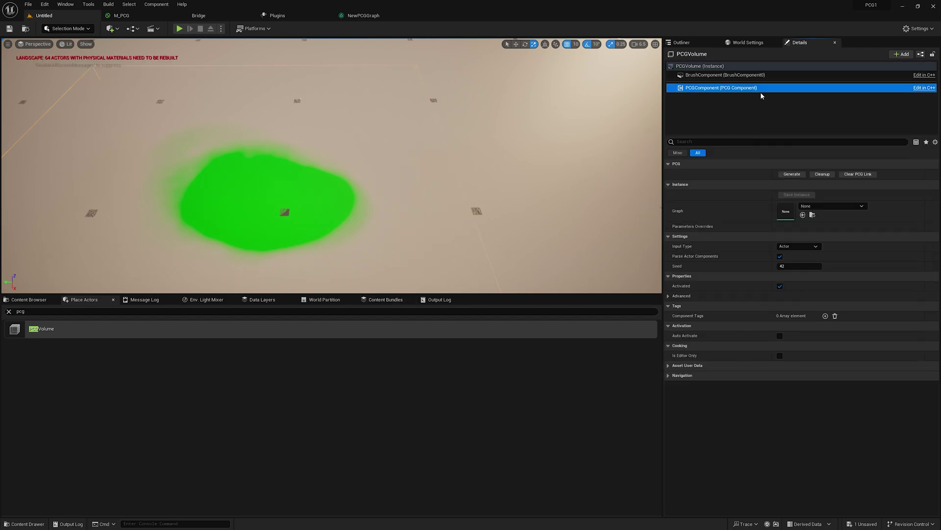
click(827, 206)
click(846, 302)
click(821, 175)
click(796, 175)
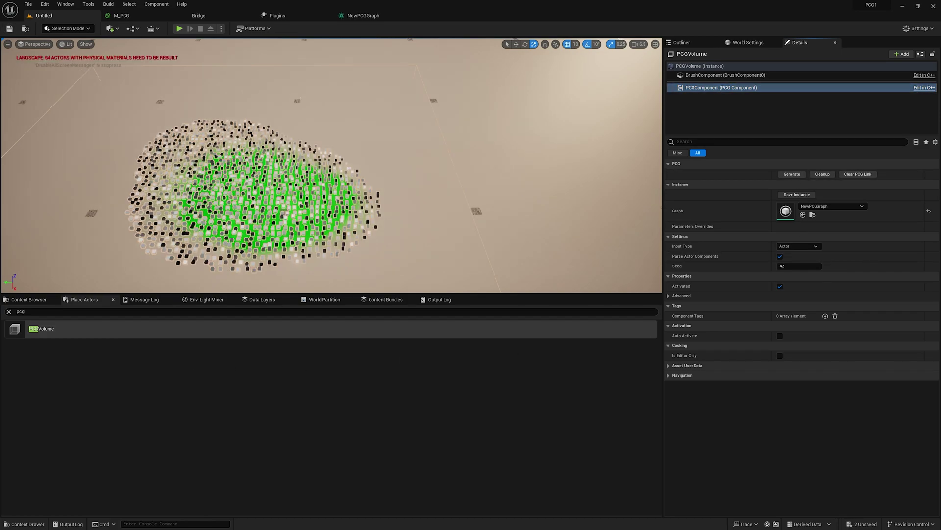
right_drag(331, 166, 331, 166)
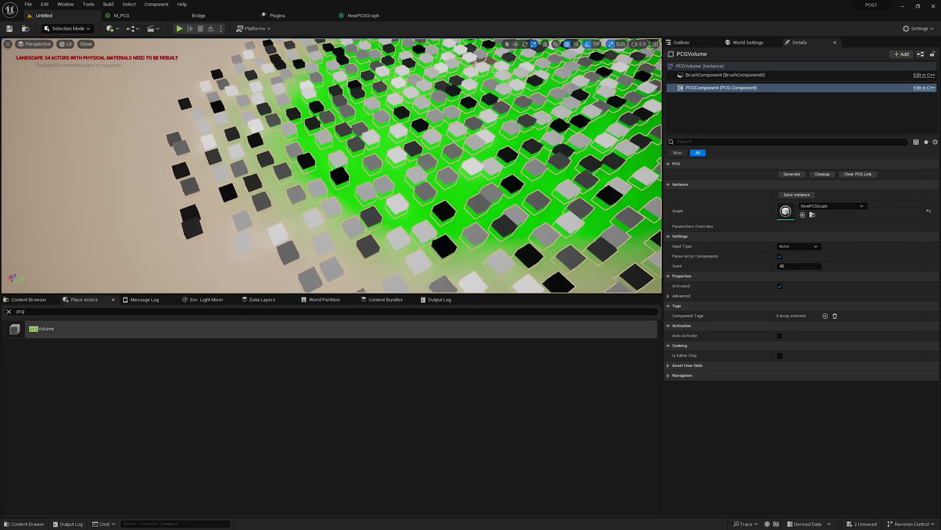
key(f)
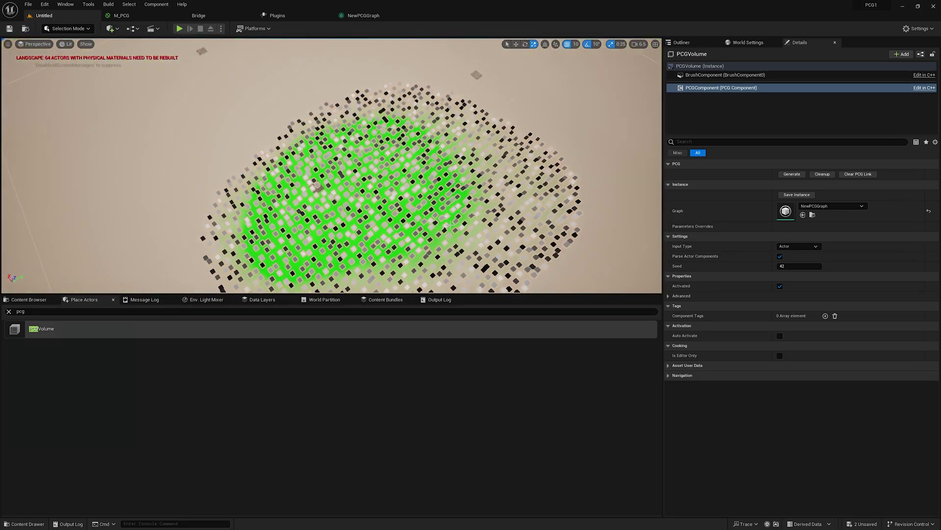
right_drag(331, 166, 331, 166)
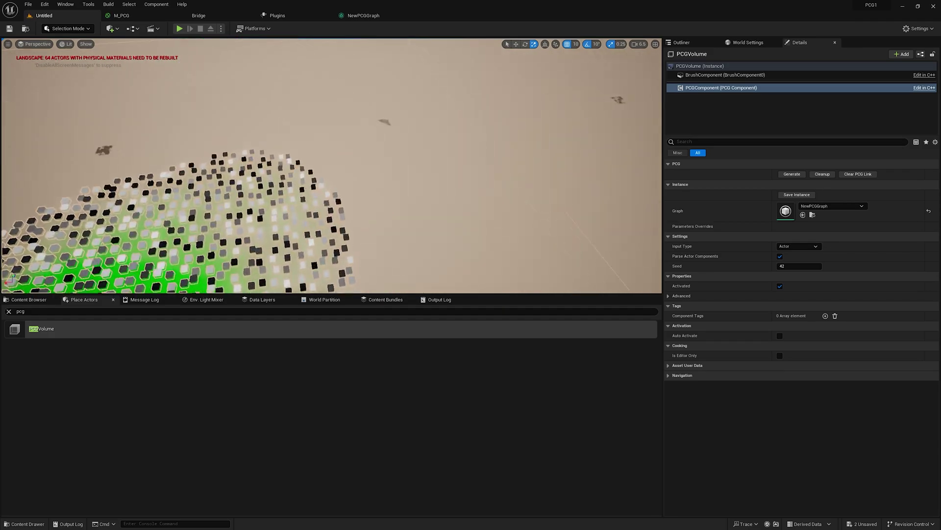
right_drag(277, 209, 277, 210)
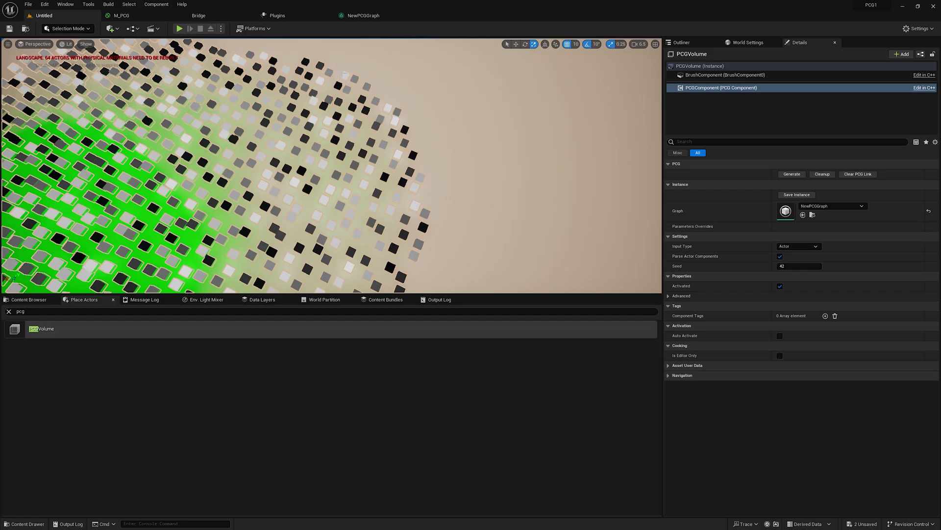
right_drag(331, 166, 332, 166)
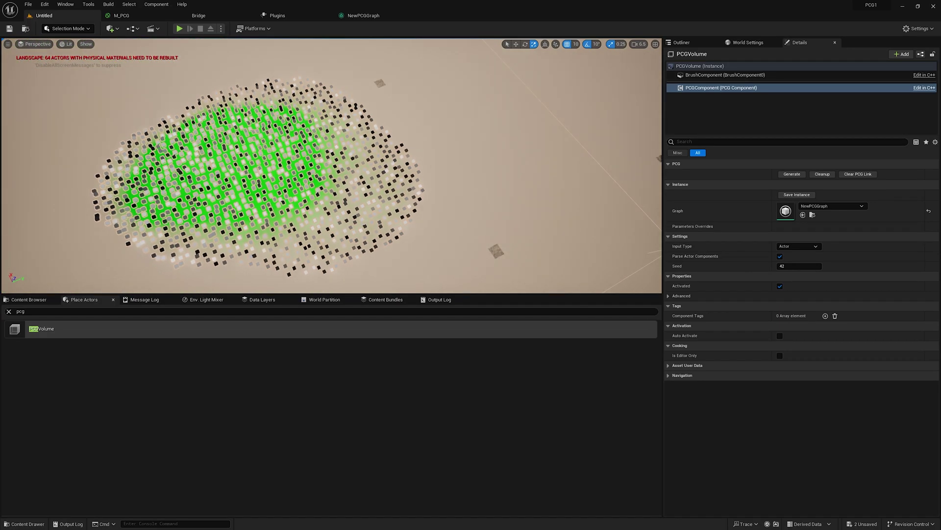
Step: Check the Point Filter node and the level's points, then save all changes
click(364, 16)
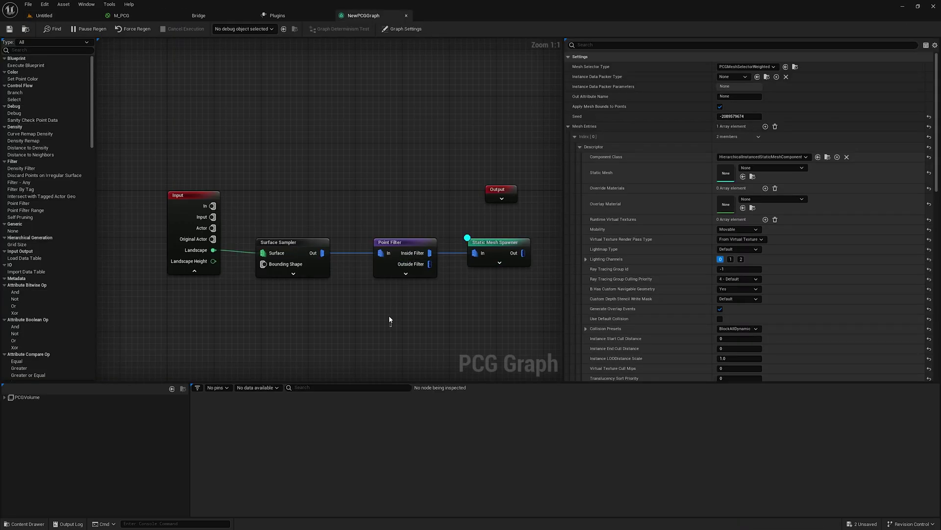
click(401, 261)
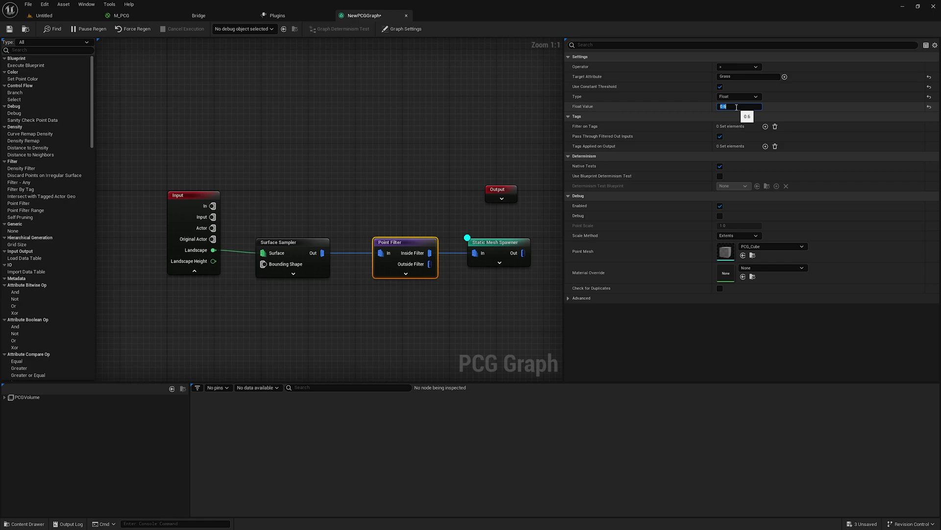
click(44, 15)
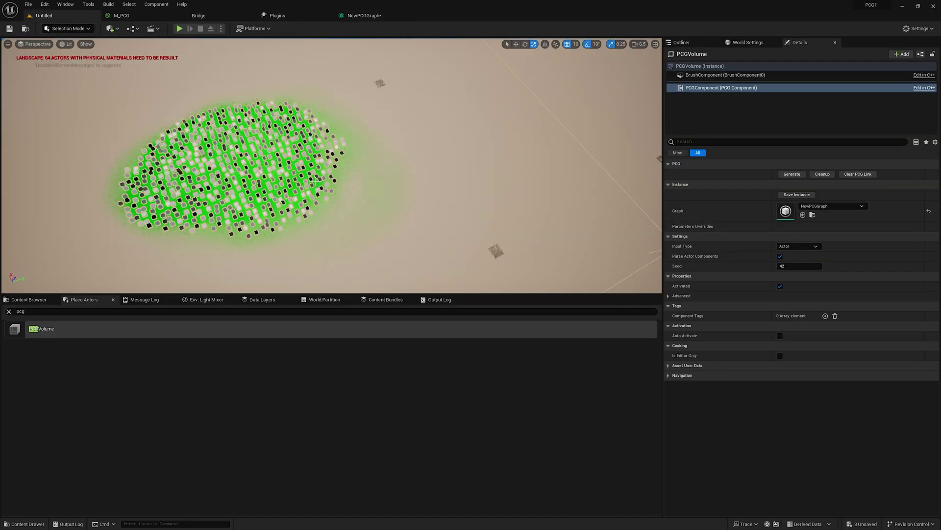
scroll(330, 166, up, 5)
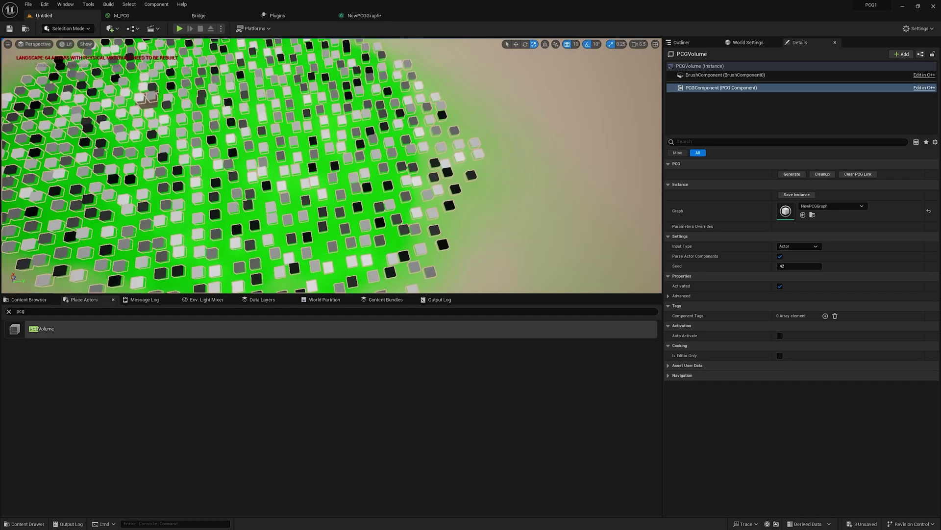
scroll(332, 165, down, 5)
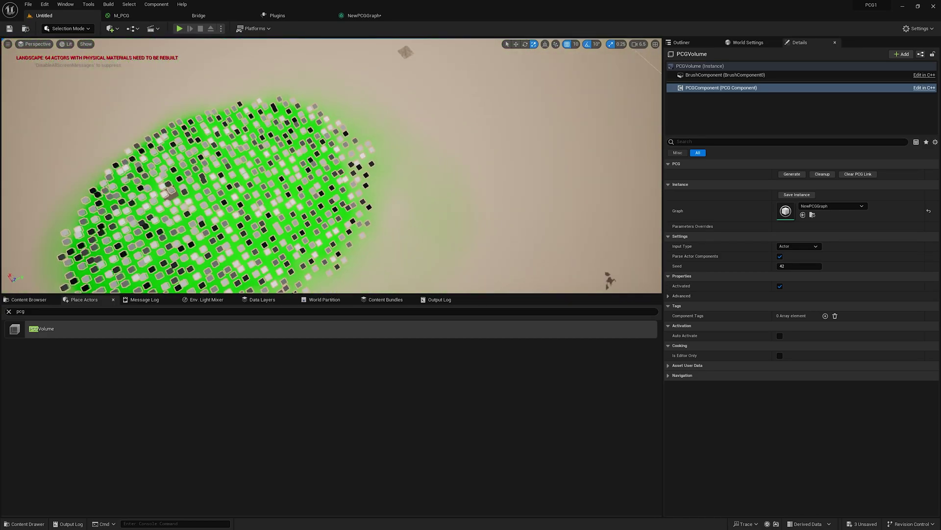
scroll(332, 165, down, 3)
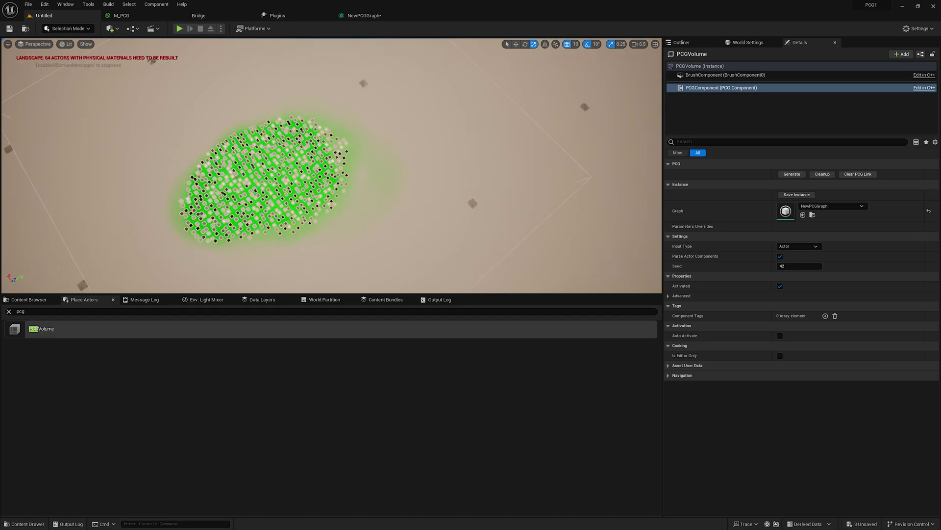
scroll(376, 184, up, 5)
scroll(375, 184, down, 5)
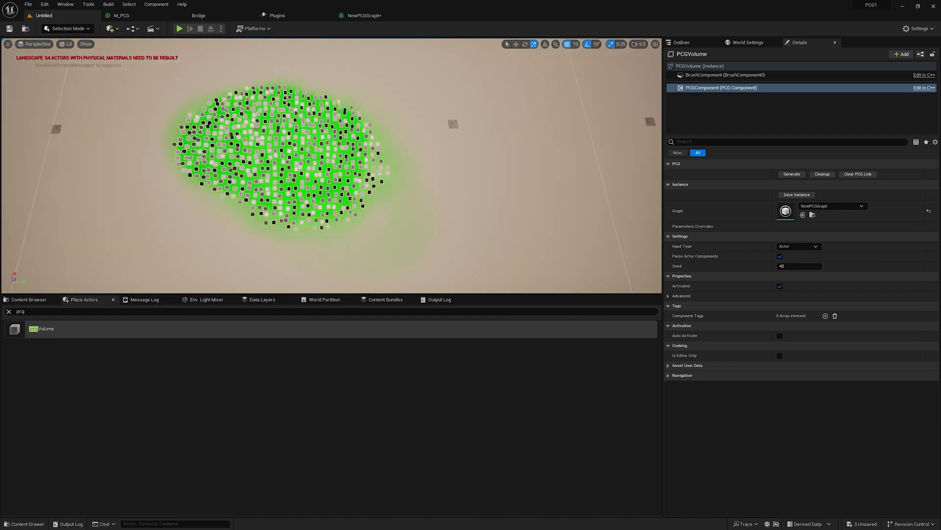
key(ctrl+s)
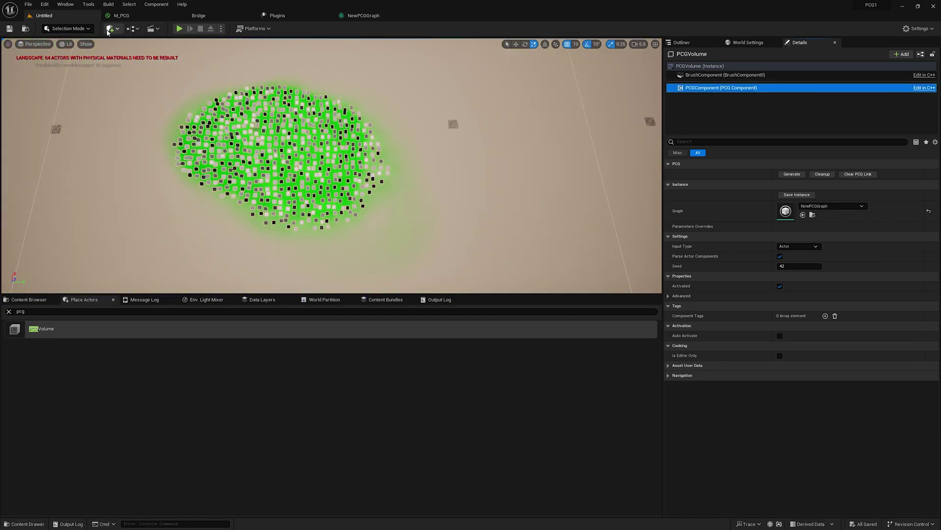
Step: Download Rock Cluster Large from Quixel Bridge's Megascans library and add it to the project
click(108, 30)
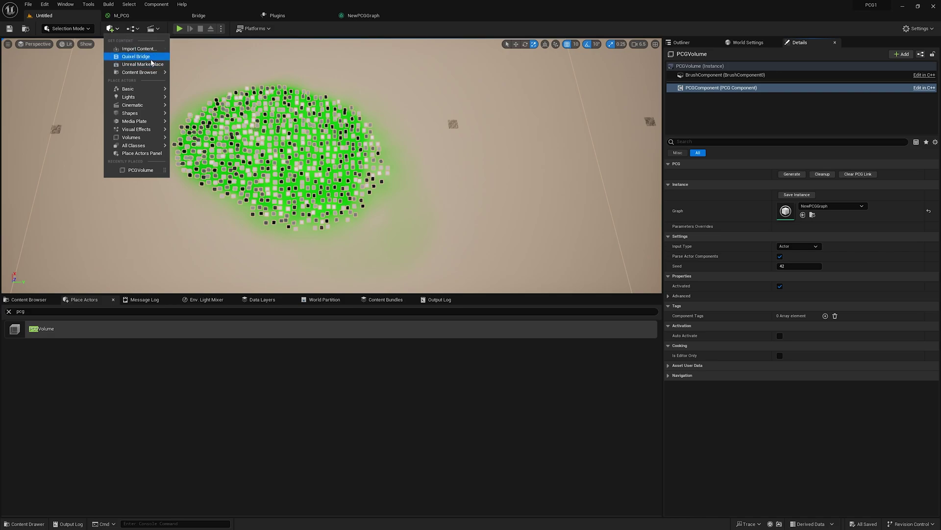
click(136, 56)
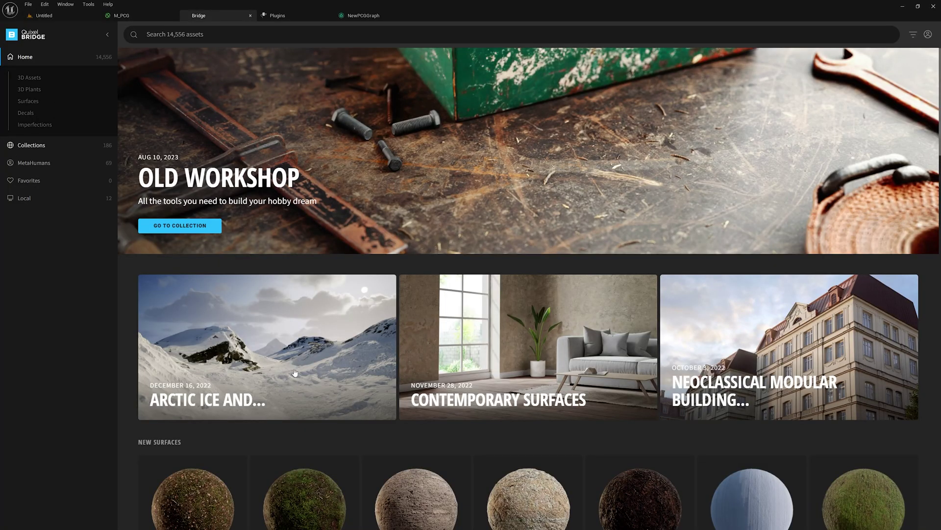
scroll(294, 374, down, 2)
scroll(301, 385, down, 3)
scroll(301, 374, down, 3)
scroll(301, 384, down, 3)
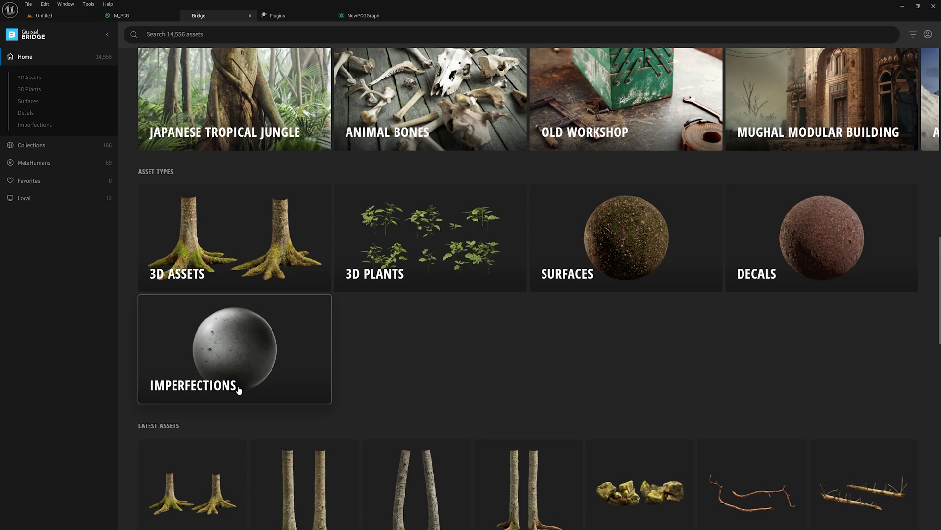
scroll(239, 390, down, 4)
scroll(596, 354, up, 4)
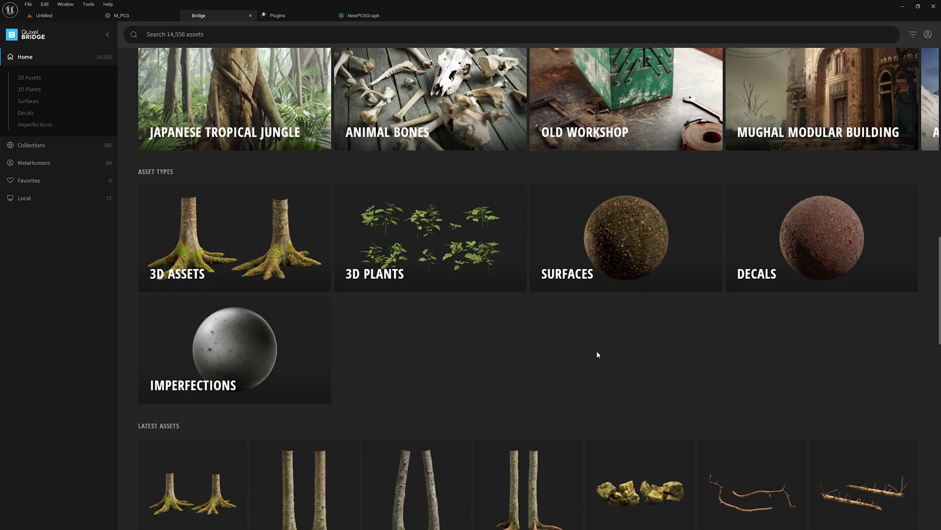
scroll(626, 368, down, 2)
click(648, 361)
scroll(603, 326, down, 3)
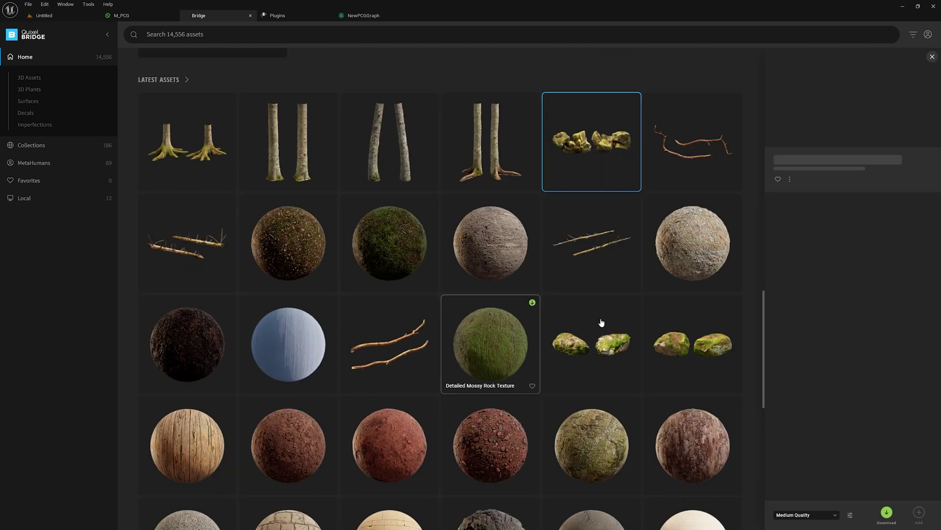
click(887, 513)
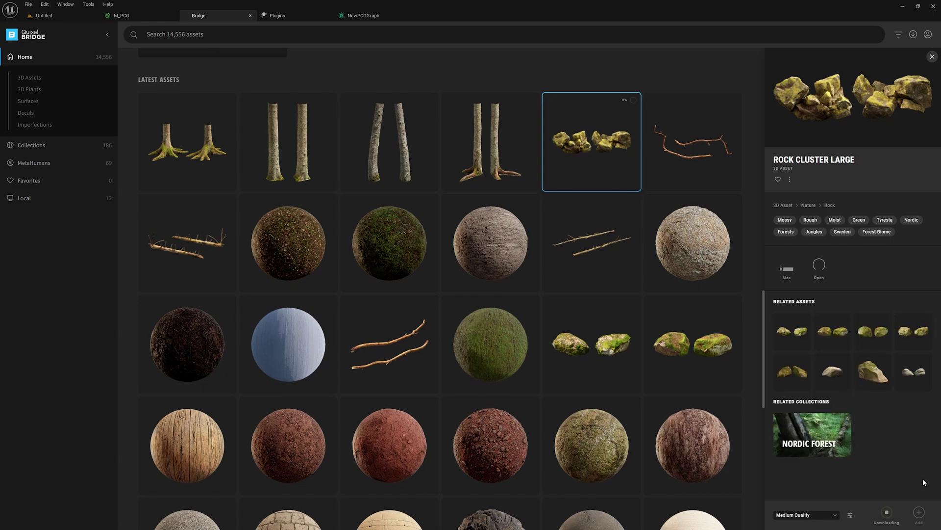
click(920, 513)
Step: Set the Static Mesh Spawner's mesh to Rock Cluster Large and check the rocks in the level
click(181, 353)
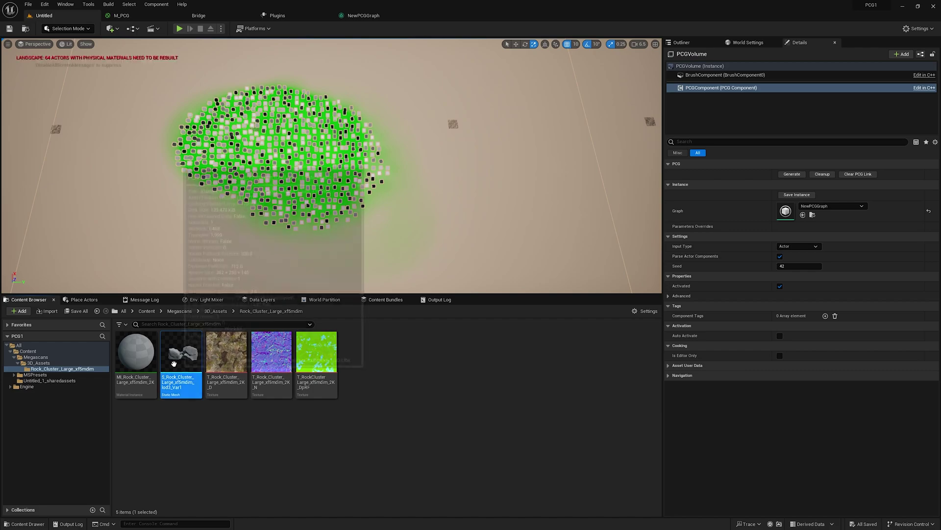
click(364, 16)
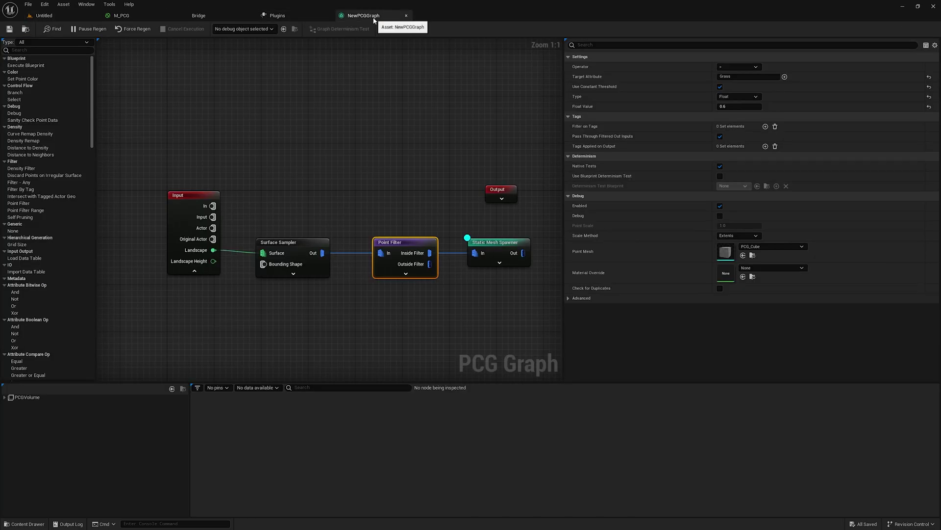
click(500, 243)
click(743, 176)
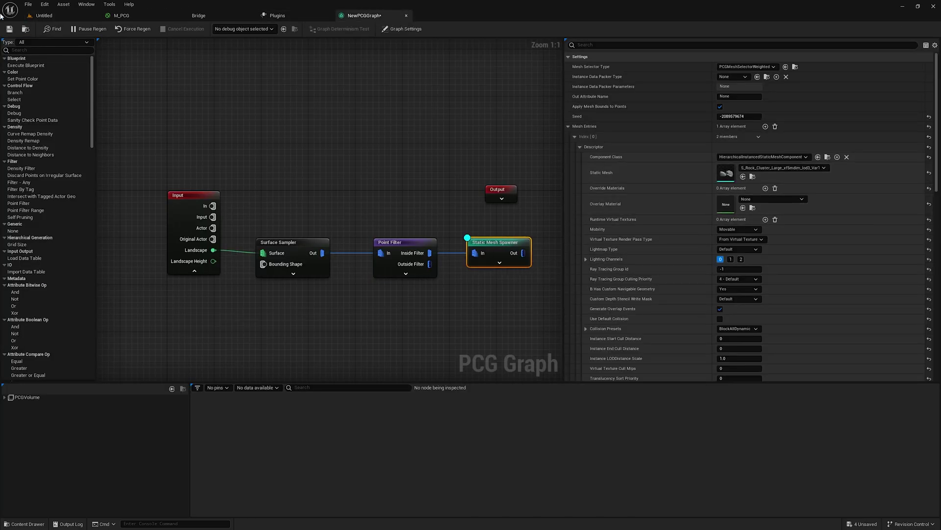
click(46, 16)
click(364, 16)
click(66, 15)
scroll(269, 133, up, 3)
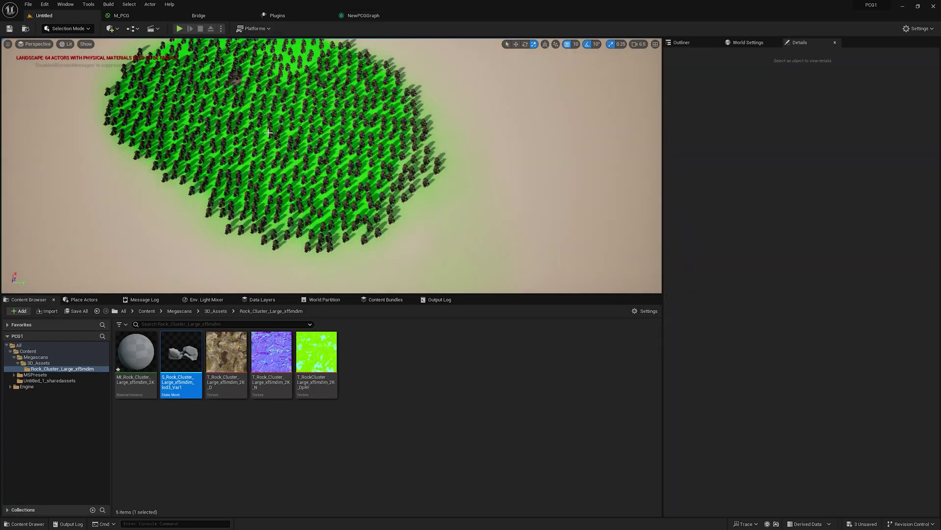
scroll(270, 132, up, 2)
scroll(269, 133, up, 3)
scroll(269, 132, up, 3)
scroll(269, 133, up, 3)
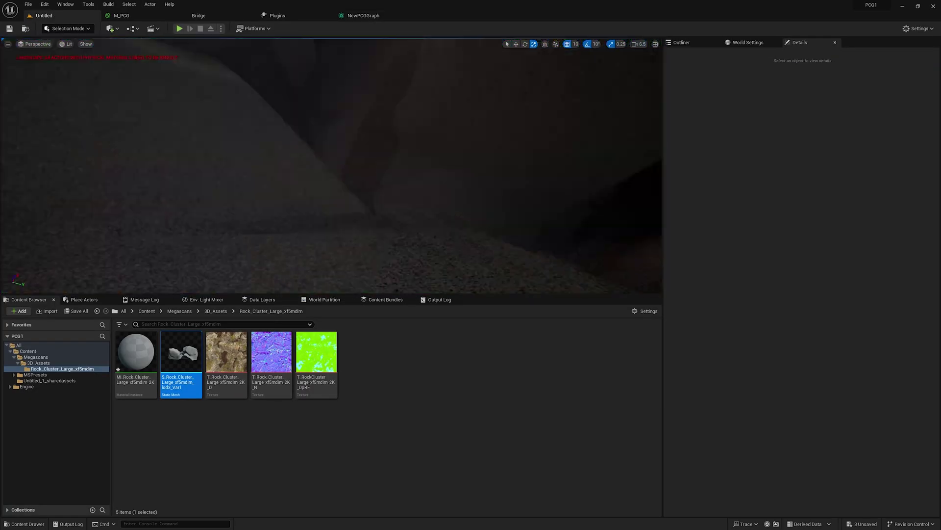
scroll(331, 166, down, 5)
scroll(332, 166, down, 3)
scroll(332, 165, up, 2)
scroll(331, 165, up, 2)
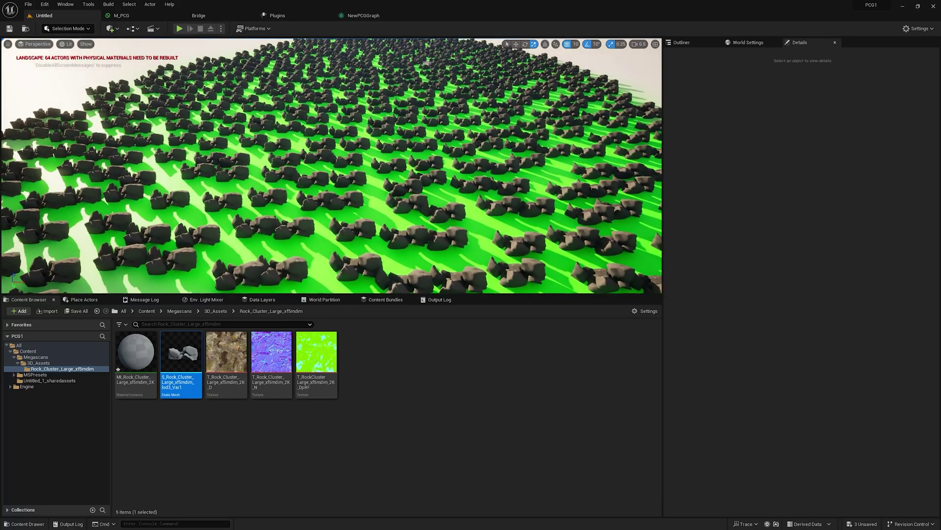
scroll(331, 166, up, 2)
scroll(331, 166, up, 2)
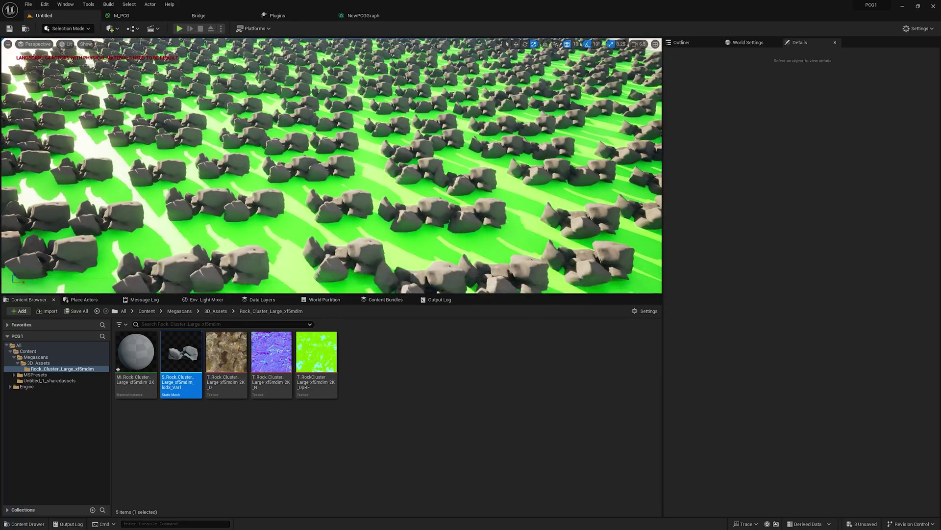
scroll(331, 165, up, 2)
scroll(331, 166, down, 2)
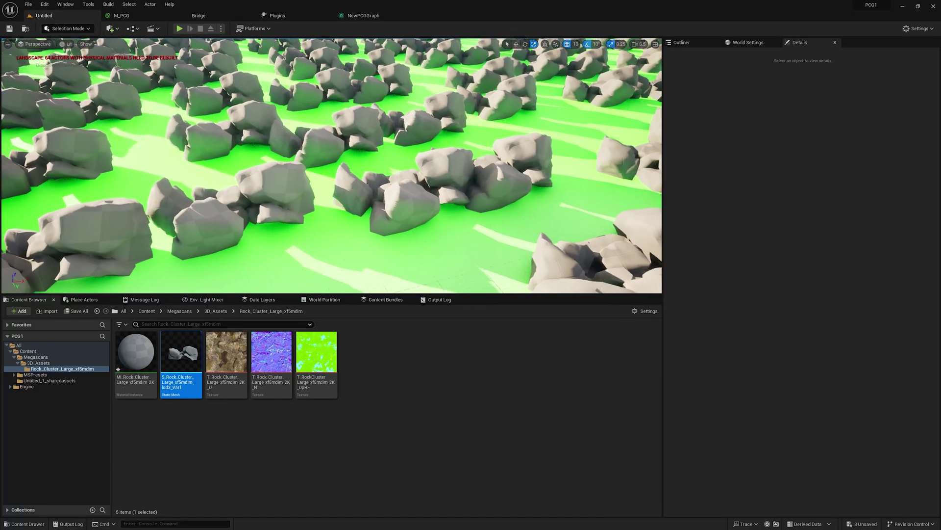
scroll(331, 166, down, 3)
right_drag(331, 166, 331, 140)
scroll(331, 166, up, 2)
scroll(331, 166, down, 5)
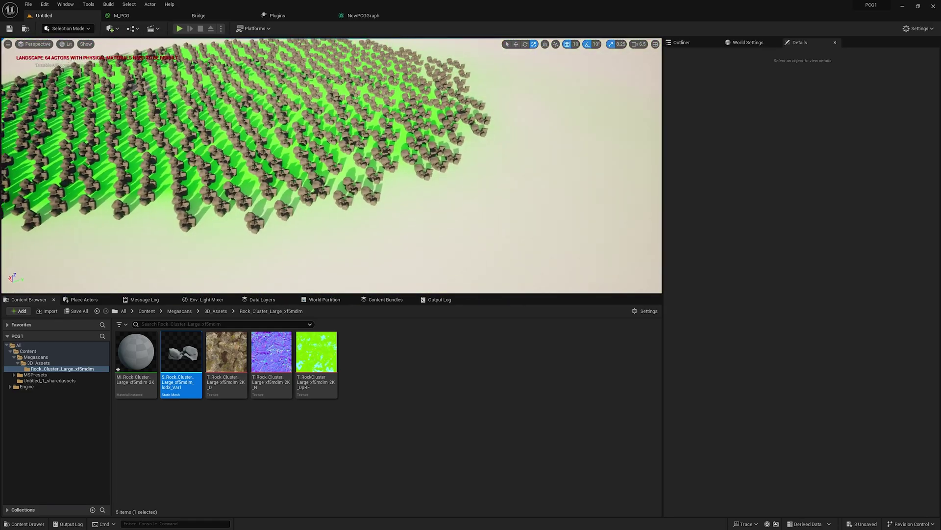
scroll(331, 166, down, 2)
scroll(212, 76, down, 2)
scroll(213, 77, up, 2)
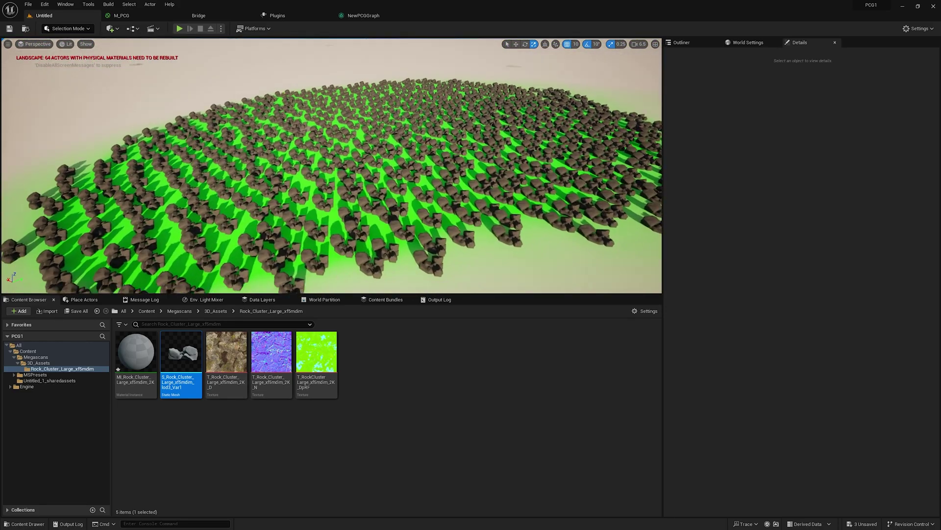
scroll(212, 77, up, 2)
scroll(146, 150, down, 2)
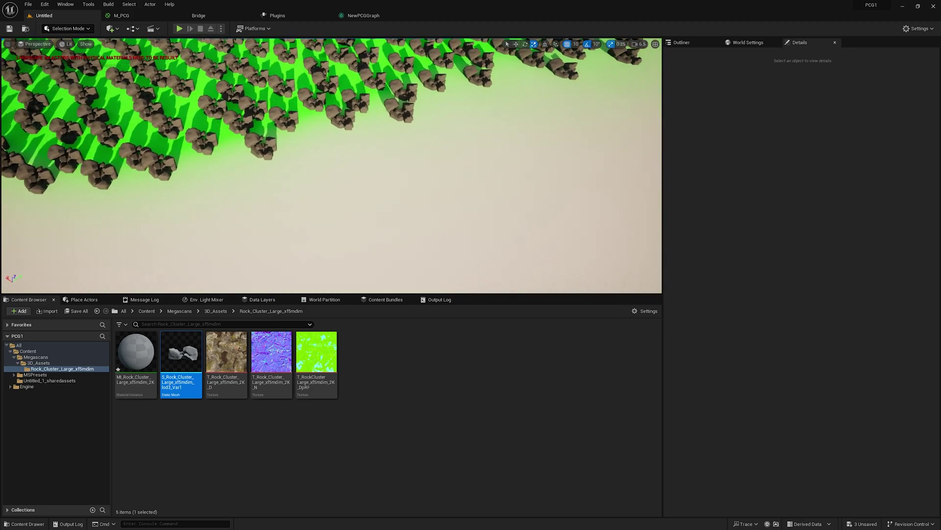
scroll(146, 150, down, 3)
scroll(145, 150, down, 2)
Step: In Landscape mode, paint a grass patch and curving strip, then erase parts with Default
click(58, 34)
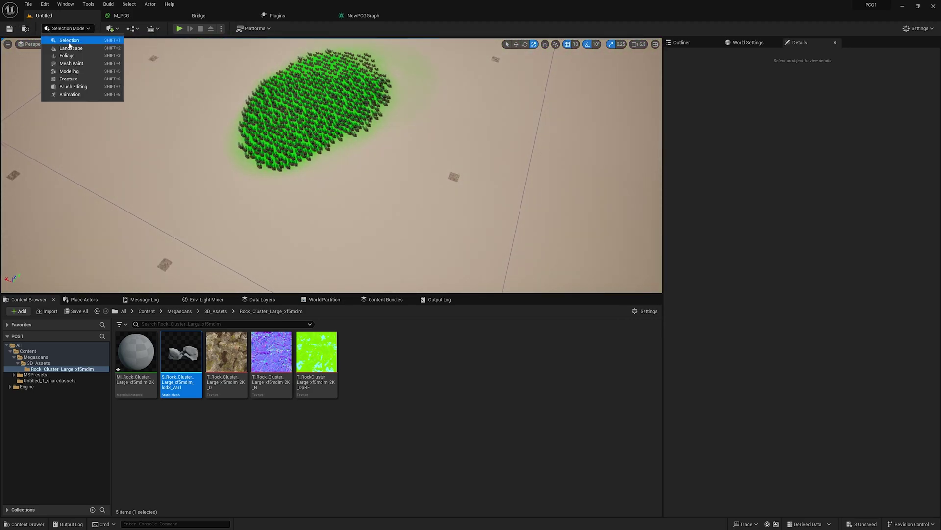
click(73, 51)
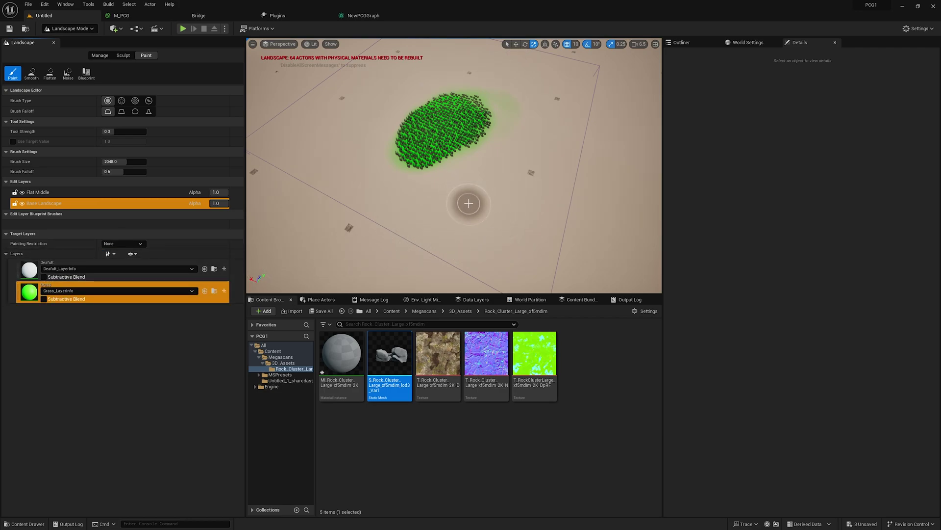
mouse_move(463, 210)
mouse_down()
mouse_move(487, 215)
mouse_move(494, 59)
mouse_up()
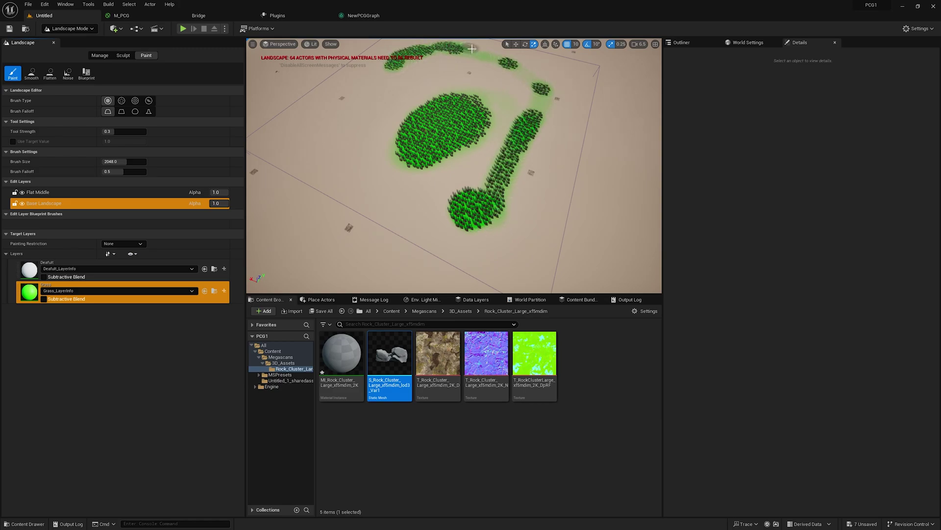
mouse_move(541, 104)
mouse_down()
mouse_move(376, 189)
mouse_move(354, 95)
mouse_up()
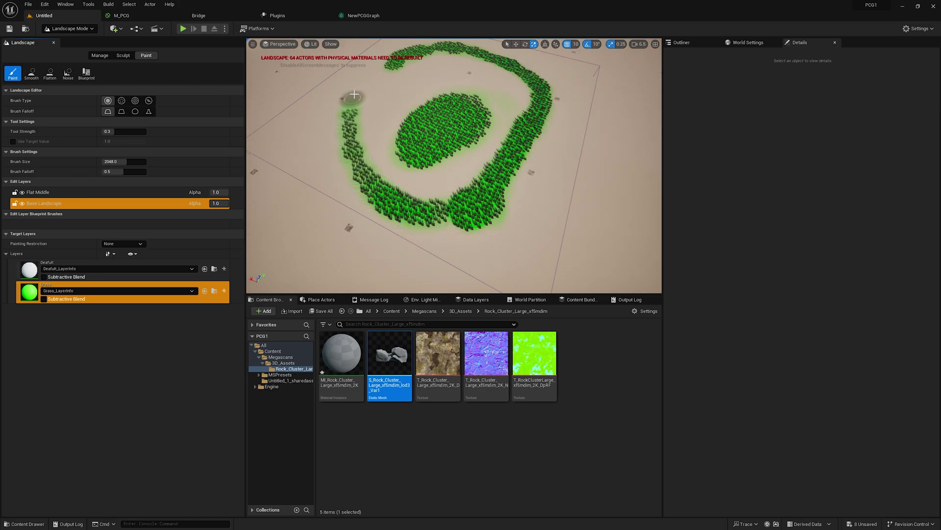
click(32, 271)
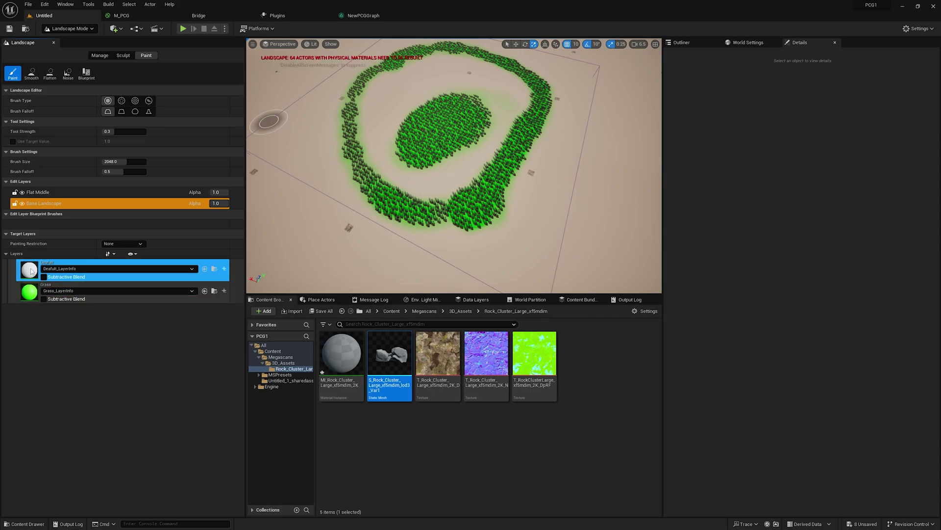
mouse_move(335, 120)
mouse_down()
mouse_move(346, 143)
mouse_move(440, 126)
mouse_move(451, 94)
mouse_move(433, 122)
mouse_move(466, 129)
mouse_up()
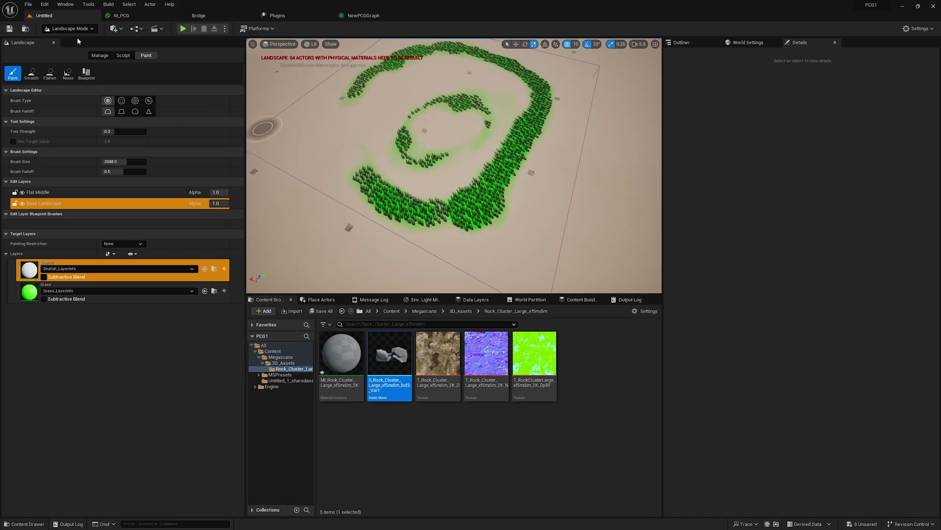
Step: Return to Selection Mode, pull back to view the grass spiral, and save all changes
click(68, 28)
right_drag(82, 88, 147, 118)
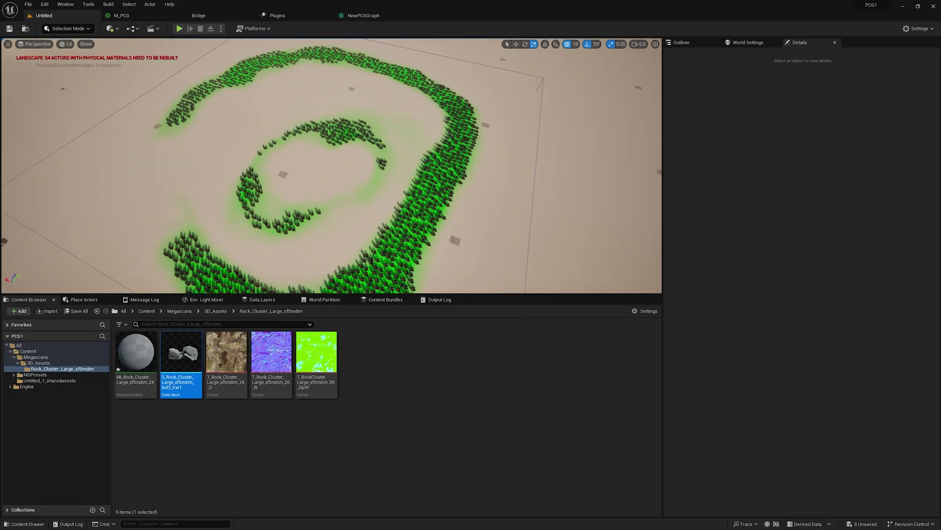
key(ctrl+s)
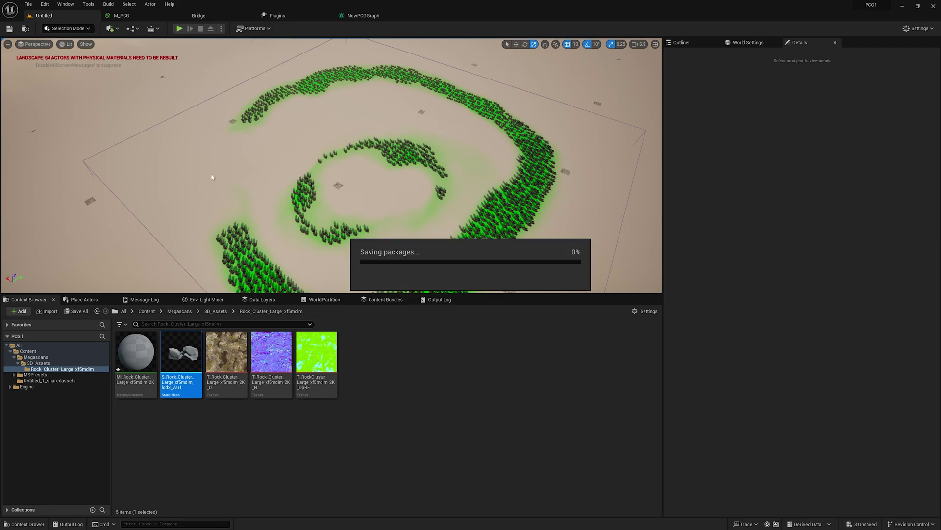